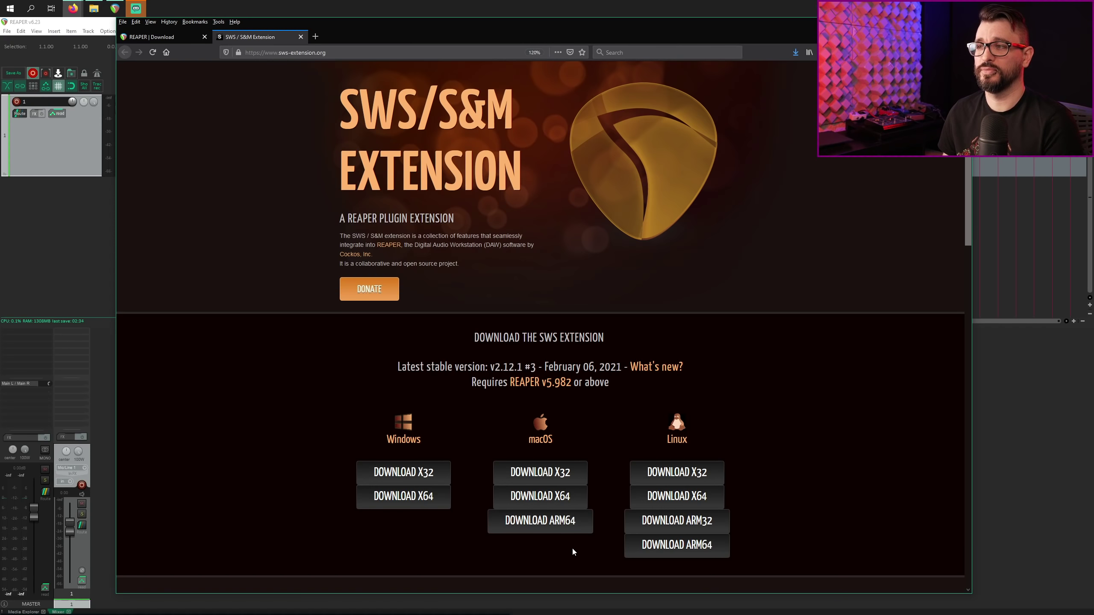
Step: Scroll down the SWS download page, then switch to REAPER's download page offering version 6.23
{"action": "scroll", "coordinate": [572, 548], "scroll_direction": "down", "scroll_amount": 3}
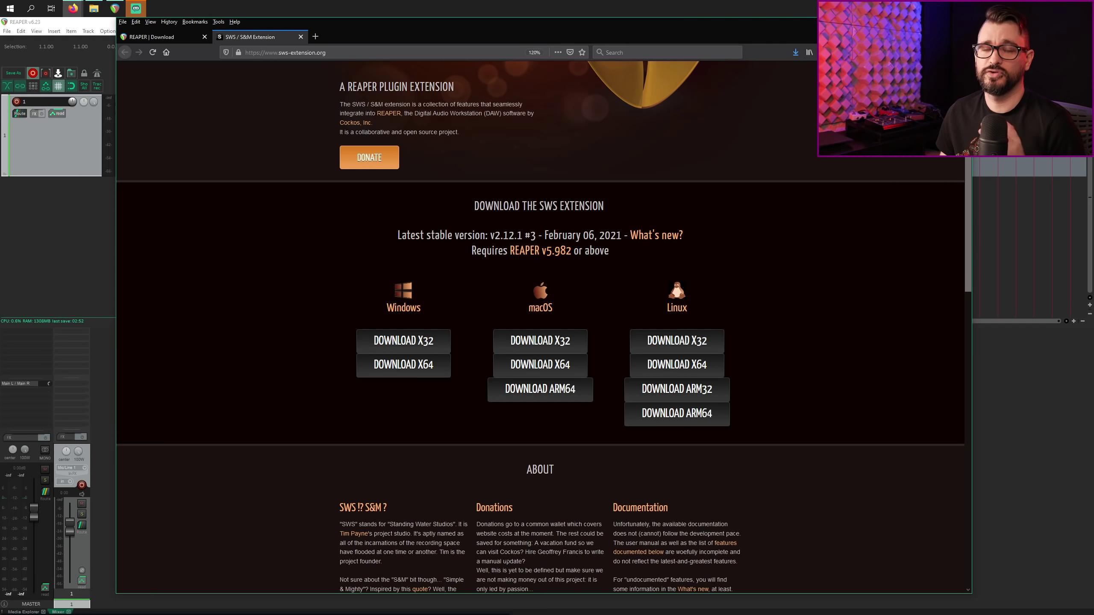
{"action": "left_click", "coordinate": [160, 38]}
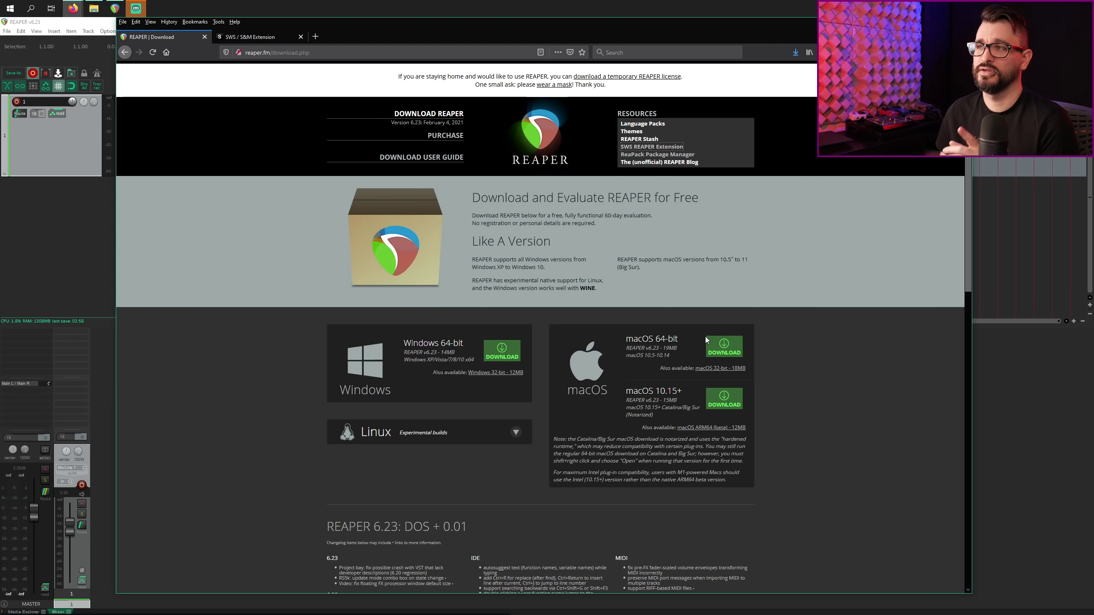
Step: Flip between the REAPER download and SWS extension tabs, ending on the SWS v2.12.1 page
{"action": "left_click", "coordinate": [250, 37]}
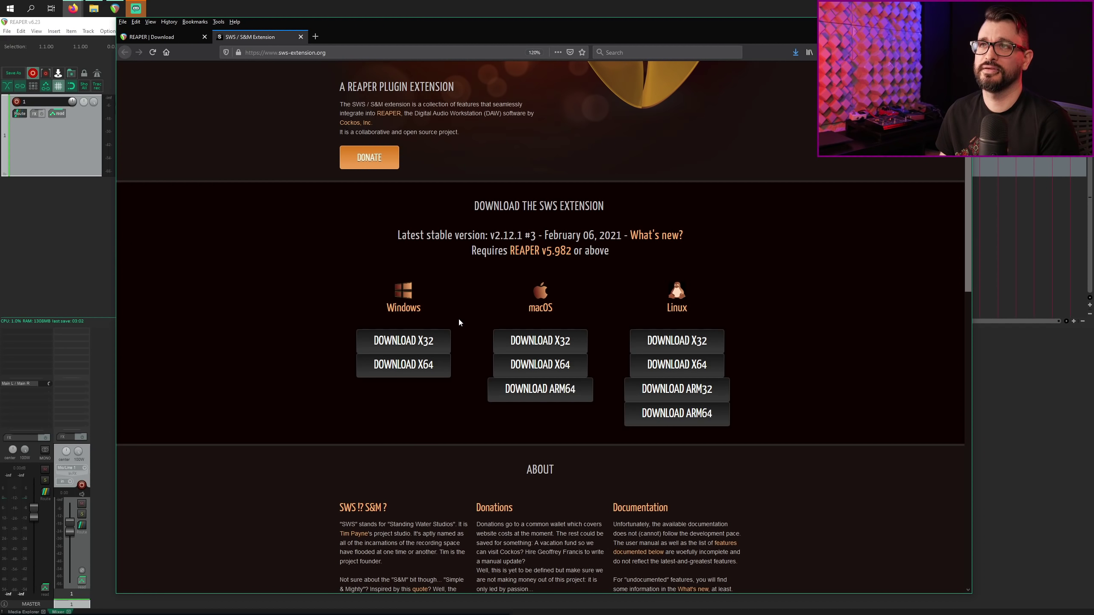
{"action": "left_click", "coordinate": [164, 37]}
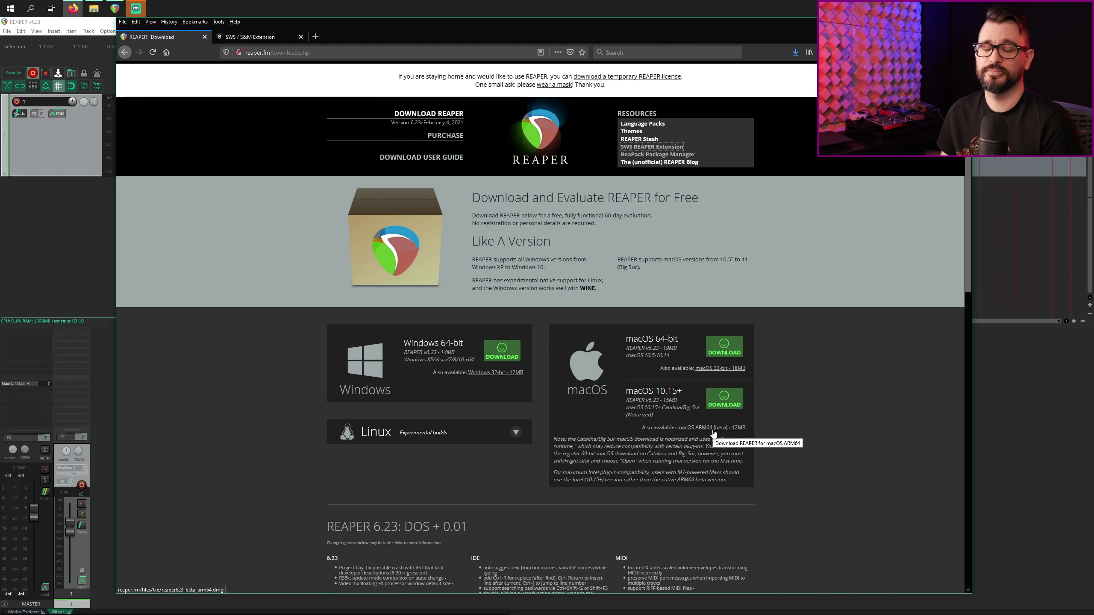
{"action": "left_click", "coordinate": [250, 36]}
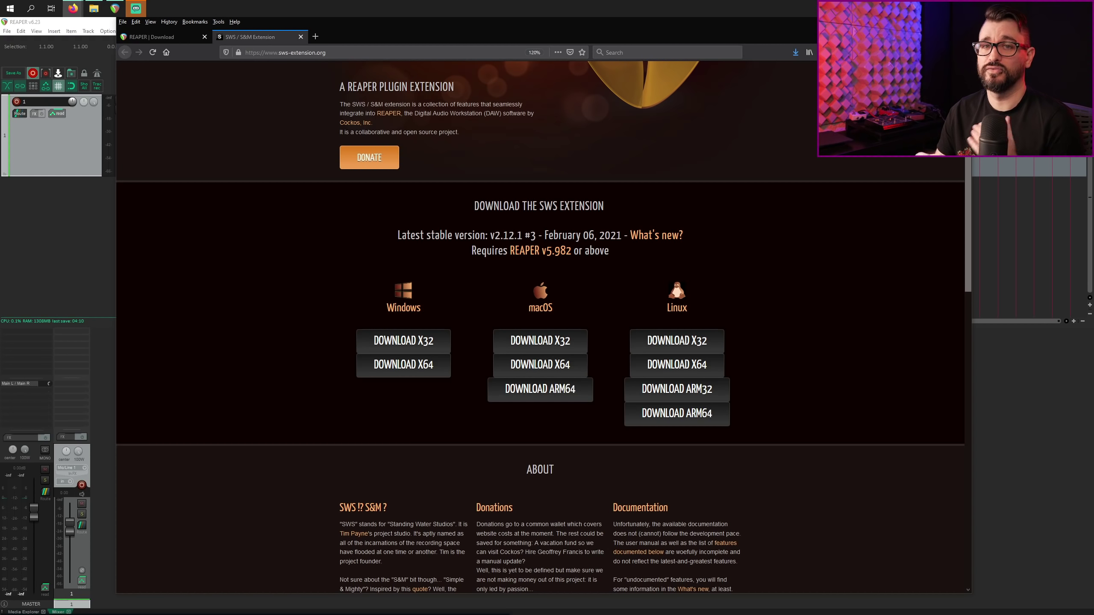
Step: Reveal REAPER's resource path in Explorer and open UserPlugins to locate reaper_sws-x64.dll
{"action": "left_click", "coordinate": [14, 273]}
{"action": "left_click", "coordinate": [109, 32]}
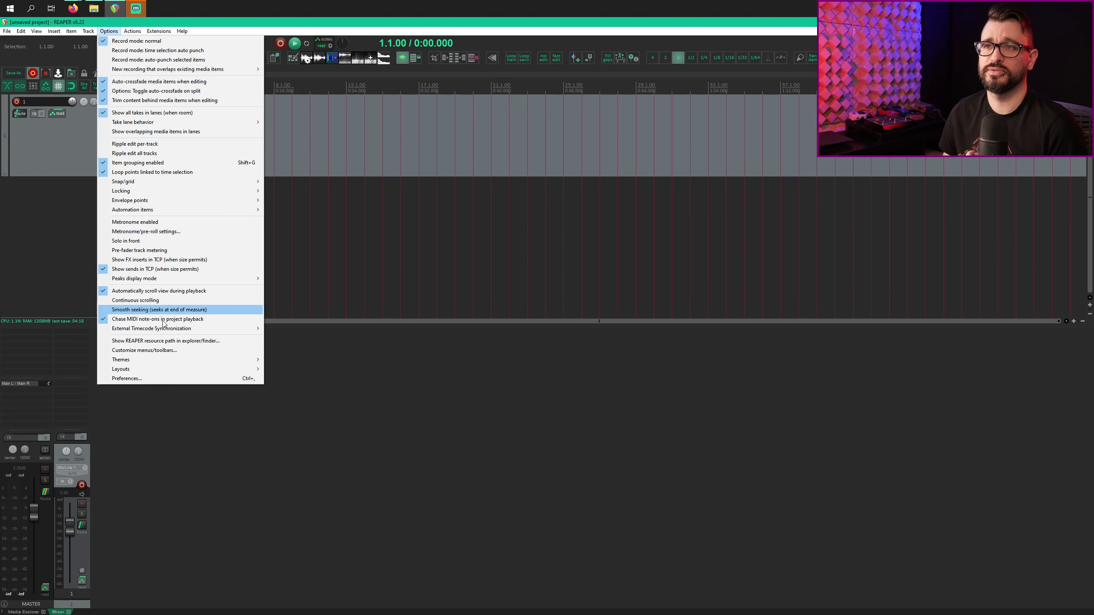
{"action": "left_click", "coordinate": [176, 342]}
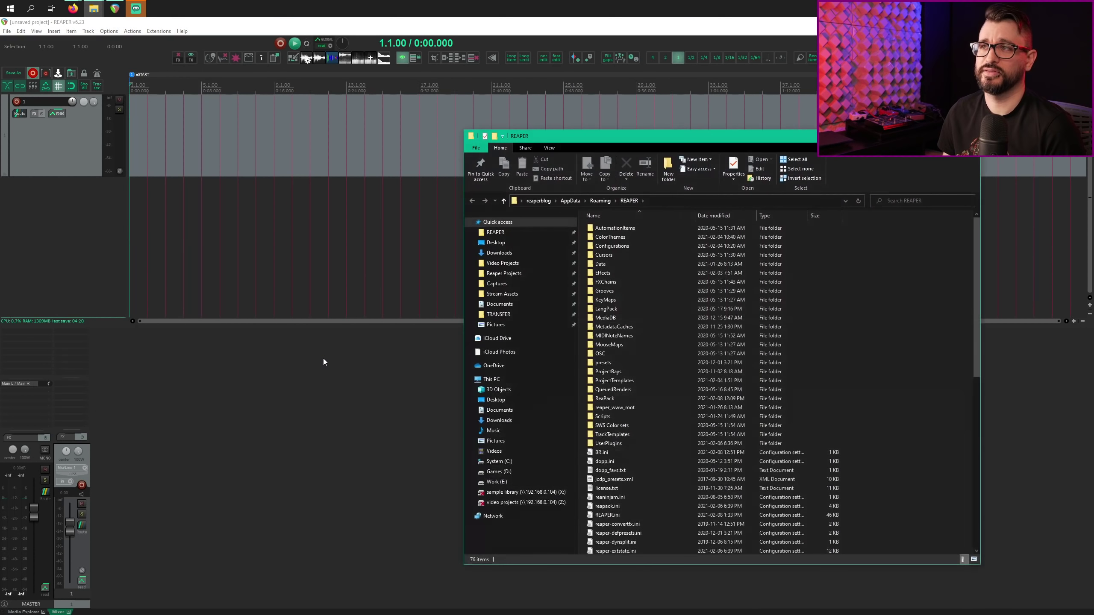
{"action": "left_click", "coordinate": [610, 444]}
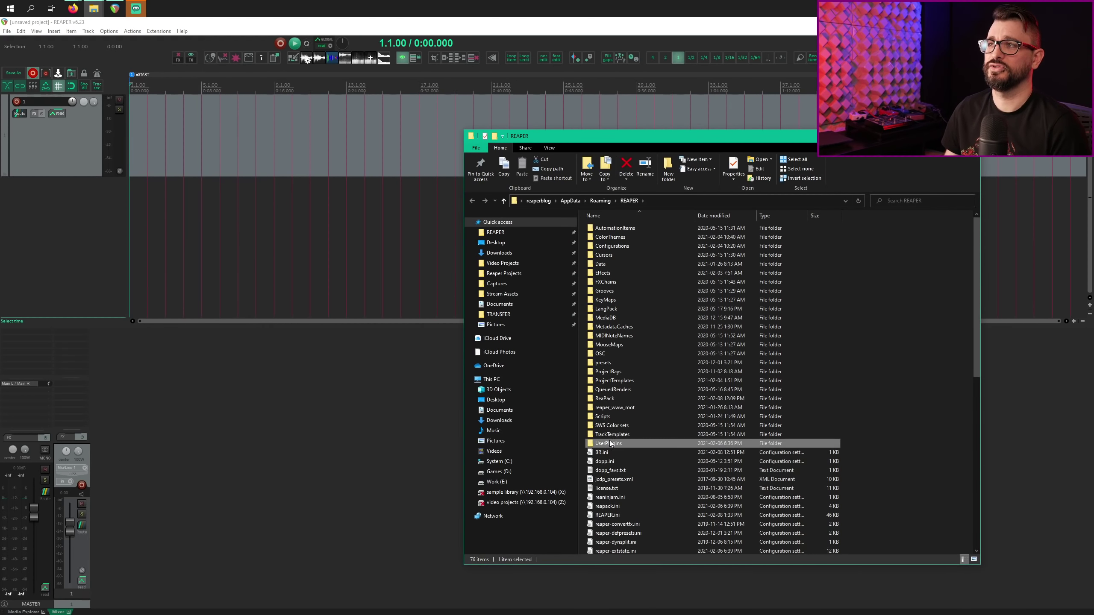
{"action": "double_click", "coordinate": [646, 443]}
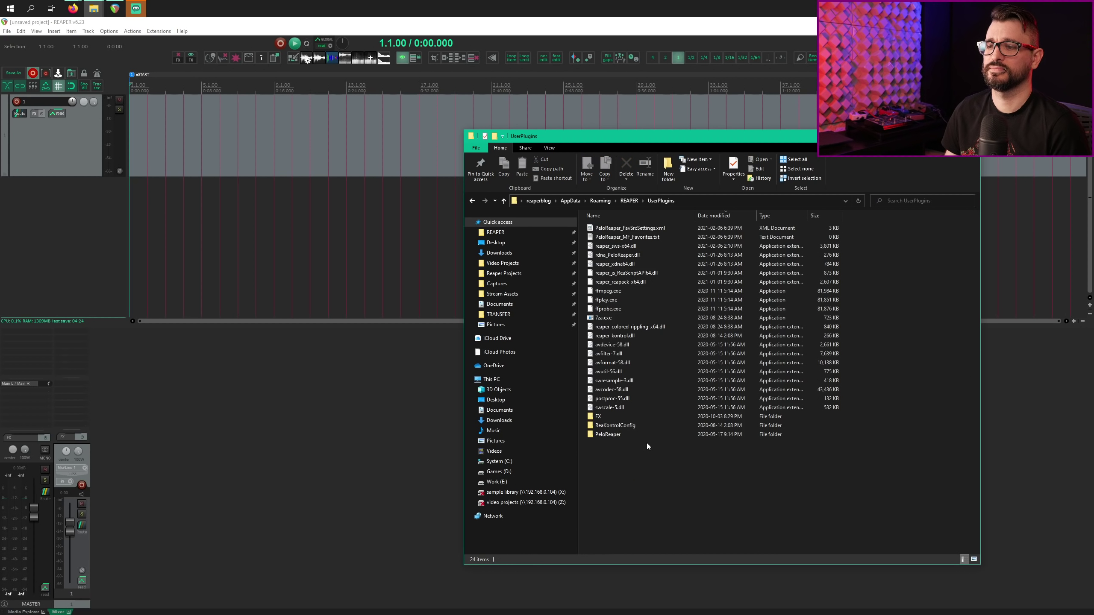
{"action": "left_click", "coordinate": [641, 248]}
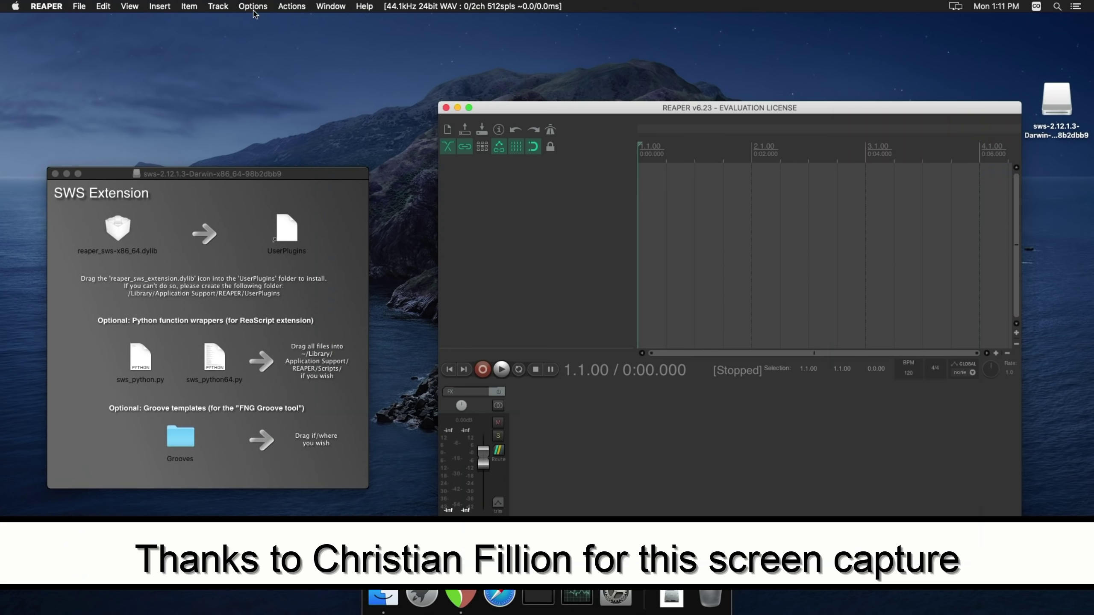
Step: Reveal REAPER's resource folder in Finder and quit REAPER
{"action": "left_click", "coordinate": [254, 8]}
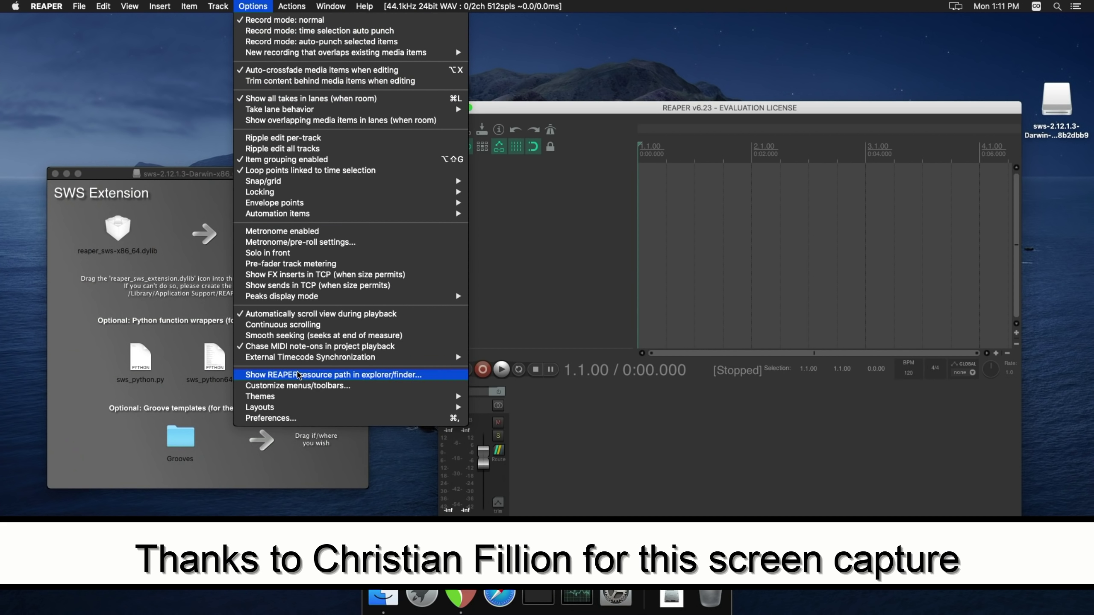
{"action": "left_click", "coordinate": [298, 372]}
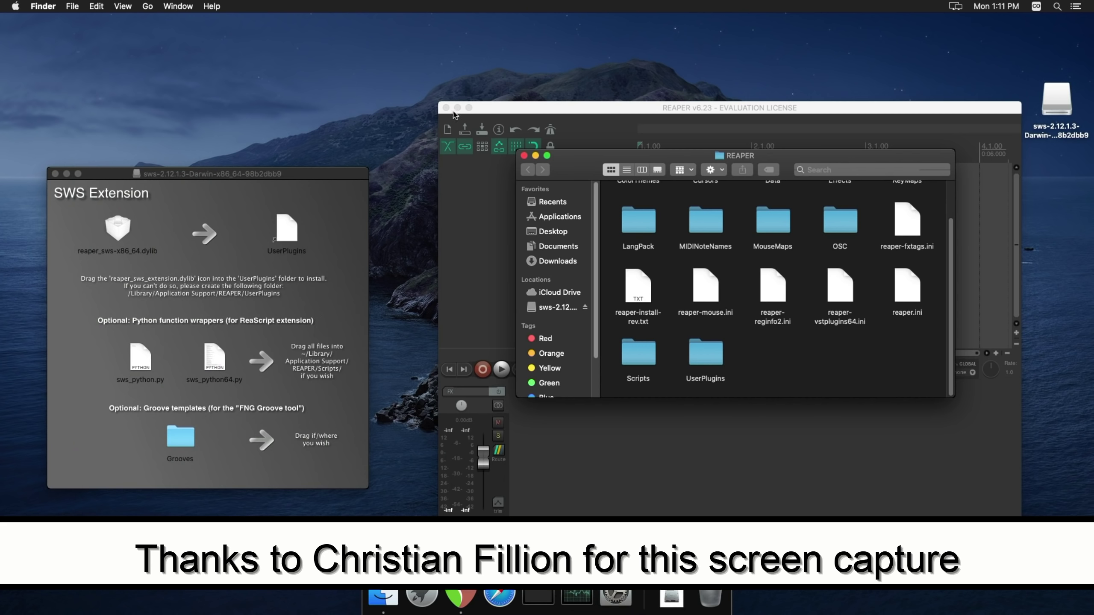
{"action": "left_click", "coordinate": [446, 108]}
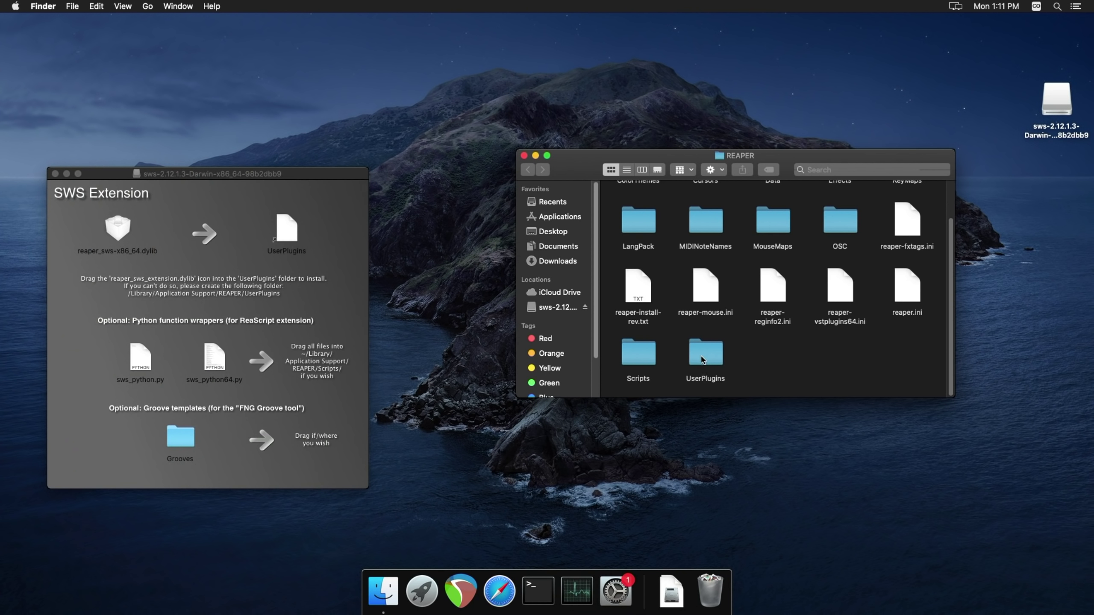
Step: Copy reaper_sws-x86_64.dylib into the UserPlugins folder and relaunch REAPER from the Dock
{"action": "double_click", "coordinate": [704, 357]}
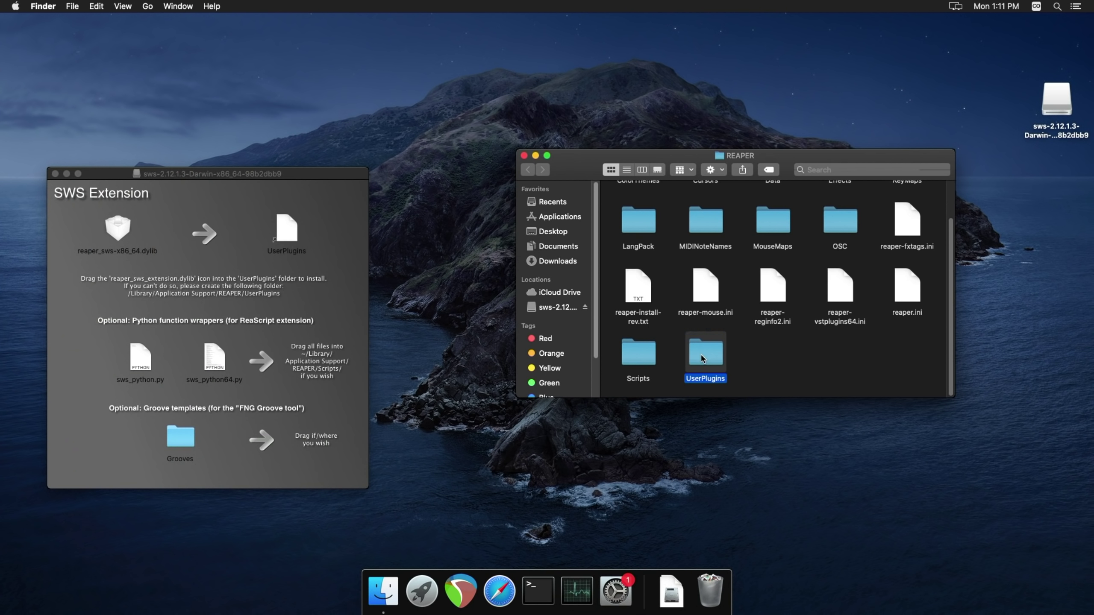
{"action": "left_click", "coordinate": [123, 237]}
{"action": "left_click_drag", "start_coordinate": [416, 275], "coordinate": [763, 261]}
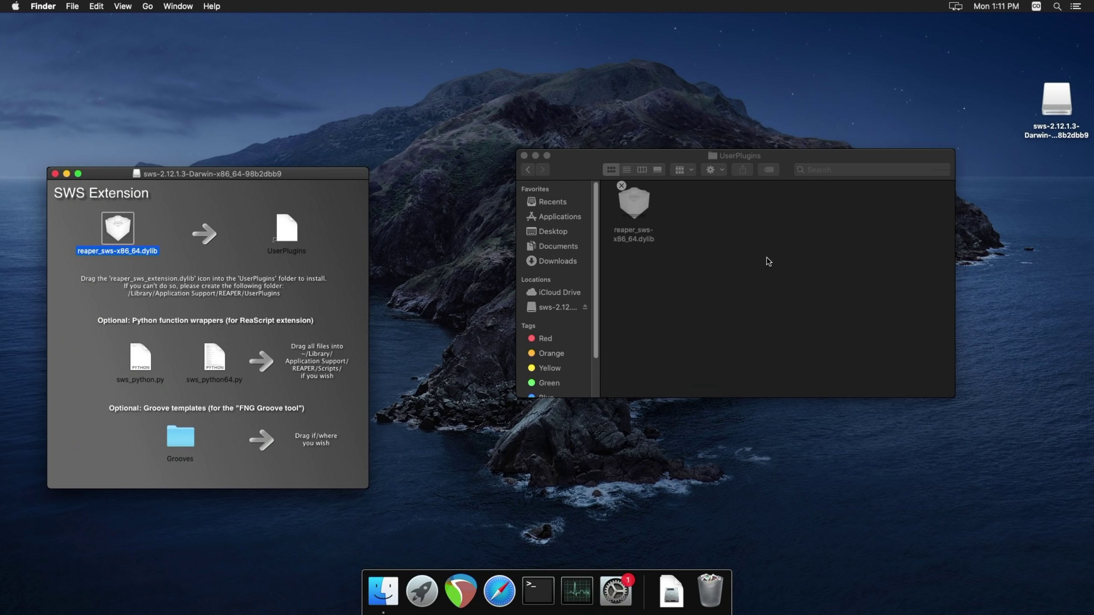
{"action": "left_click", "coordinate": [473, 583]}
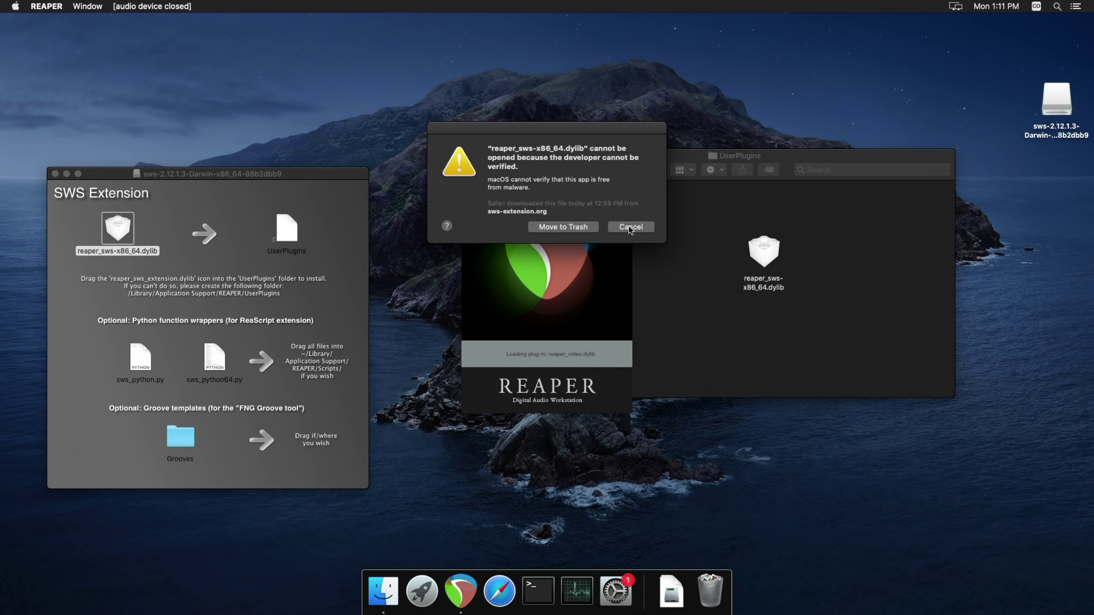
Step: Unlock Security & Privacy with the account password and allow the blocked SWS dylib to open
{"action": "left_click", "coordinate": [629, 226]}
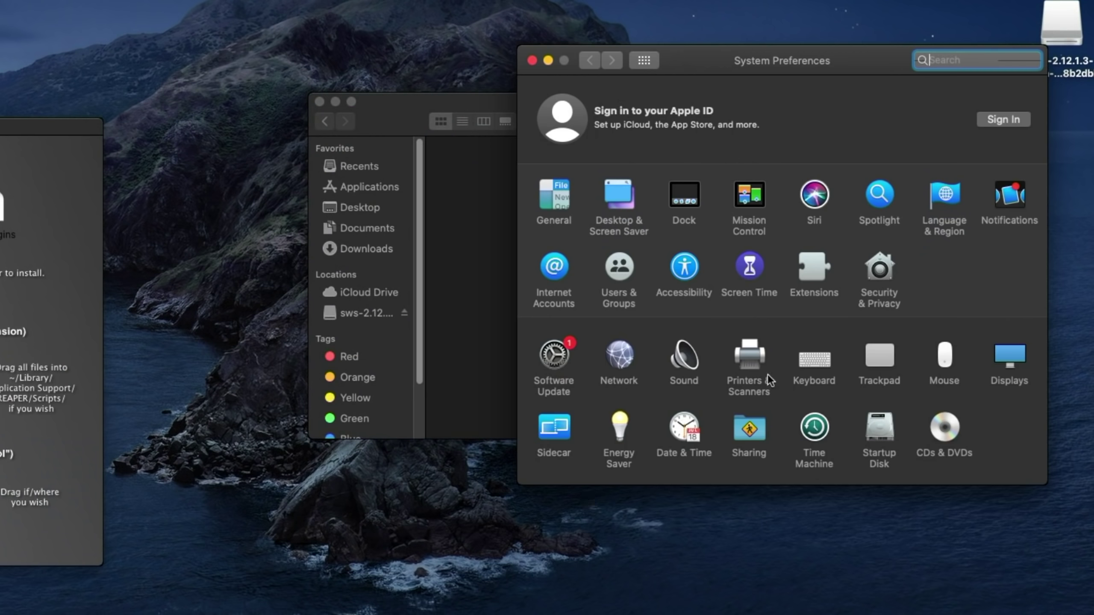
{"action": "left_click", "coordinate": [878, 283]}
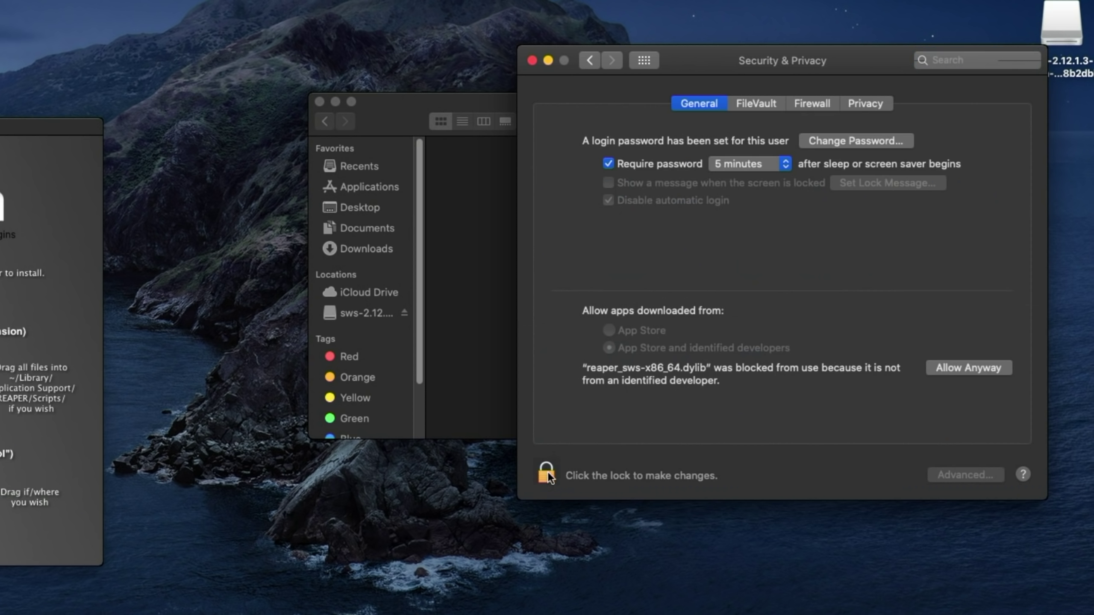
{"action": "left_click", "coordinate": [547, 476]}
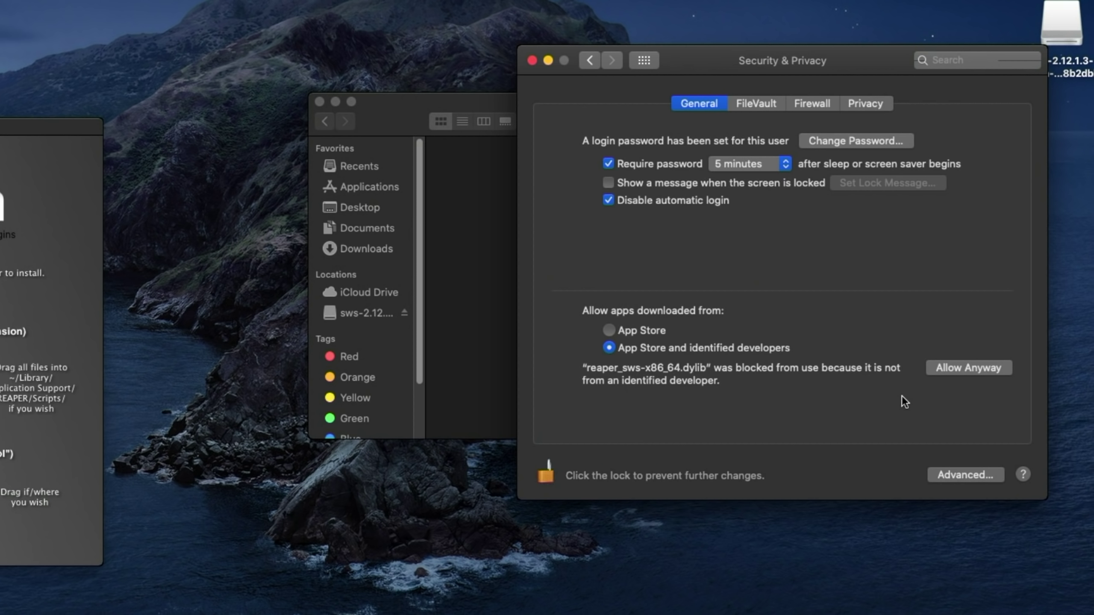
{"action": "left_click", "coordinate": [963, 371]}
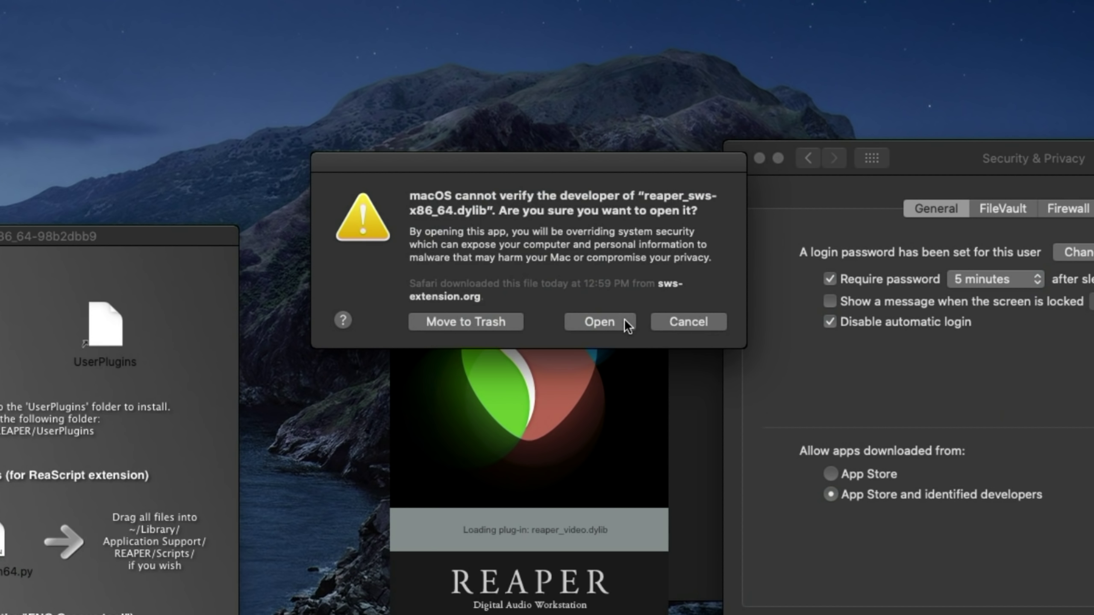
{"action": "left_click", "coordinate": [622, 321]}
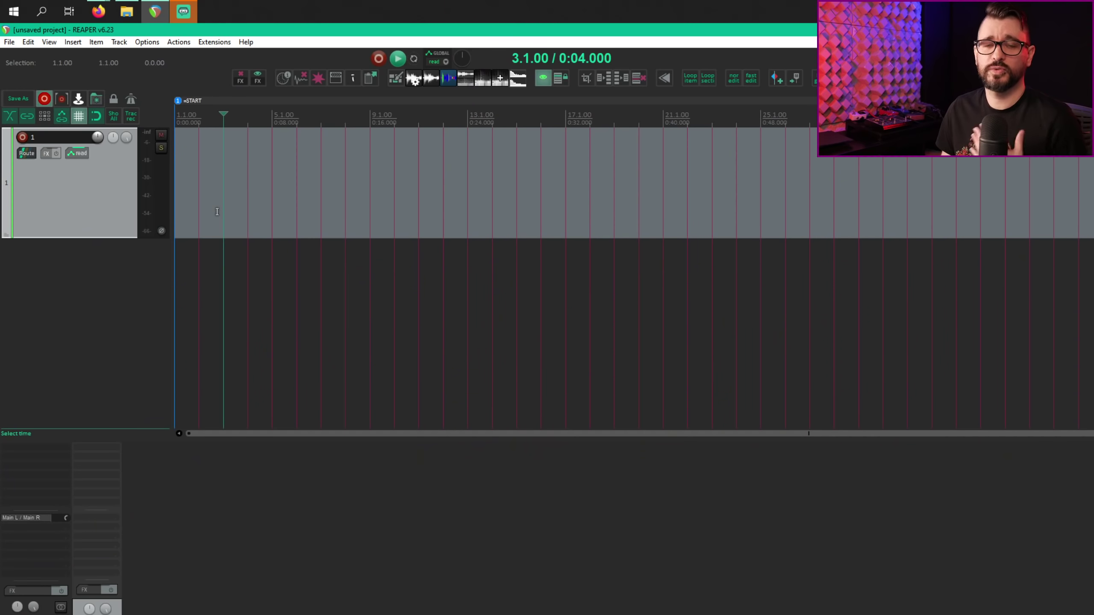
Step: Show REAPER's Extensions menu listing the SWS tools
{"action": "left_click", "coordinate": [207, 44]}
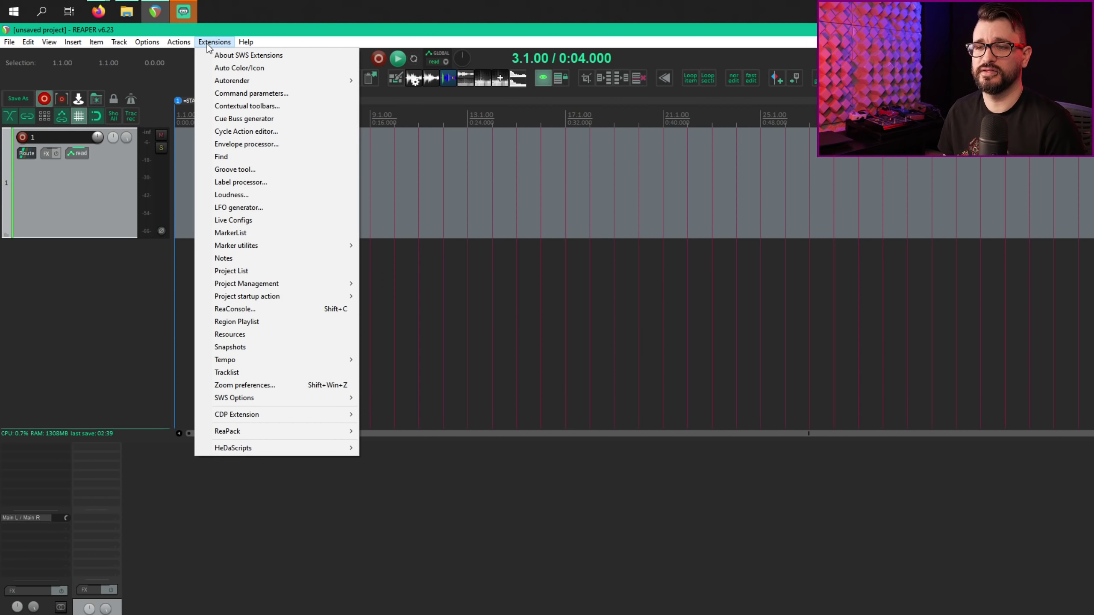
{"action": "left_click", "coordinate": [260, 106]}
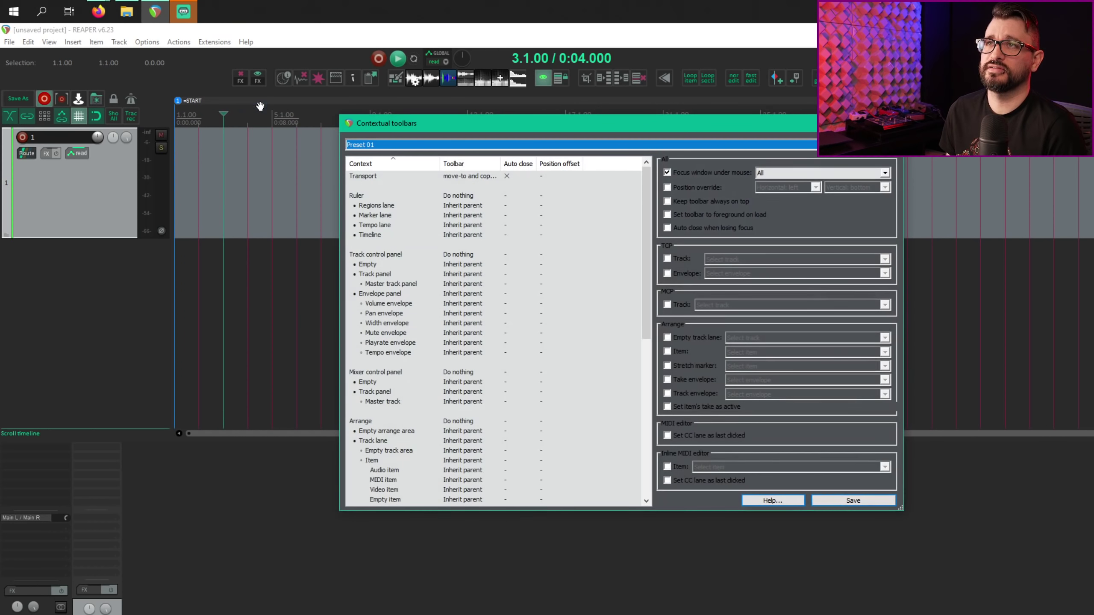
{"action": "left_click_drag", "start_coordinate": [419, 124], "coordinate": [389, 125]}
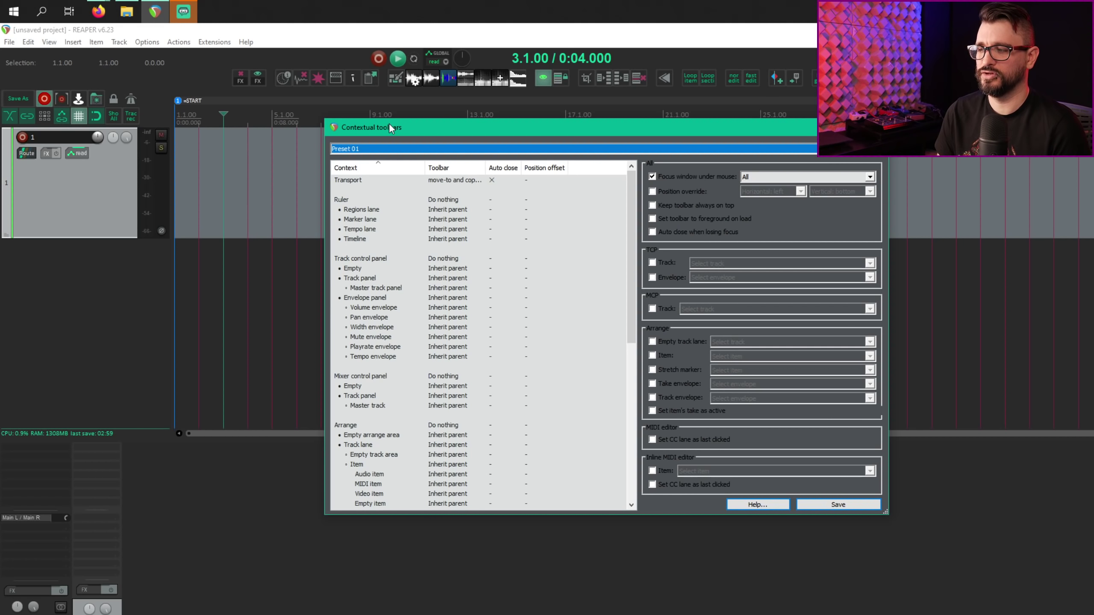
{"action": "left_click", "coordinate": [678, 234]}
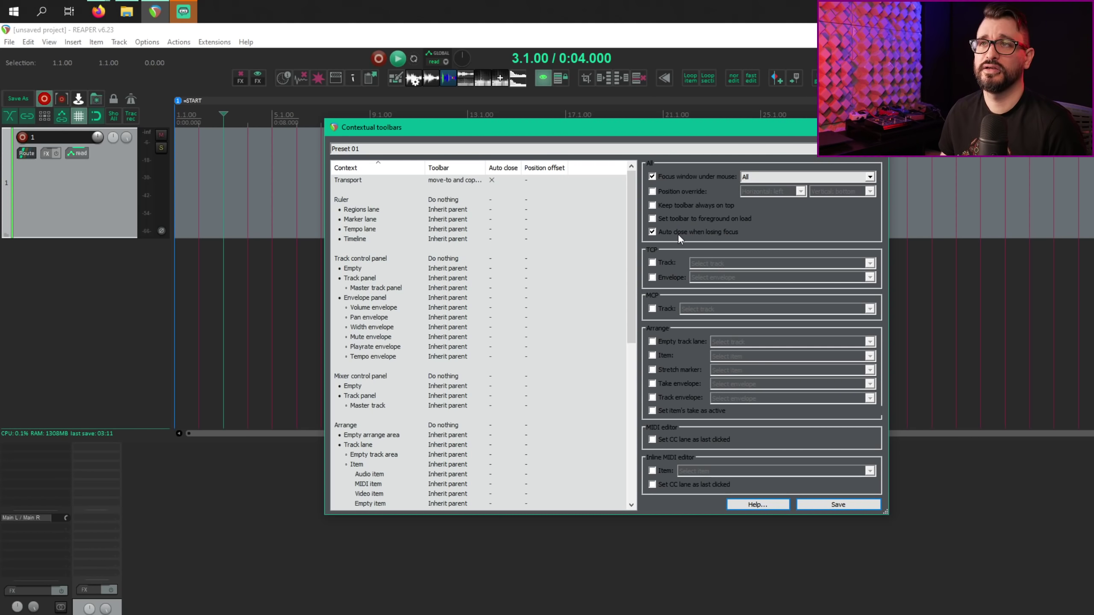
{"action": "right_click", "coordinate": [102, 194]}
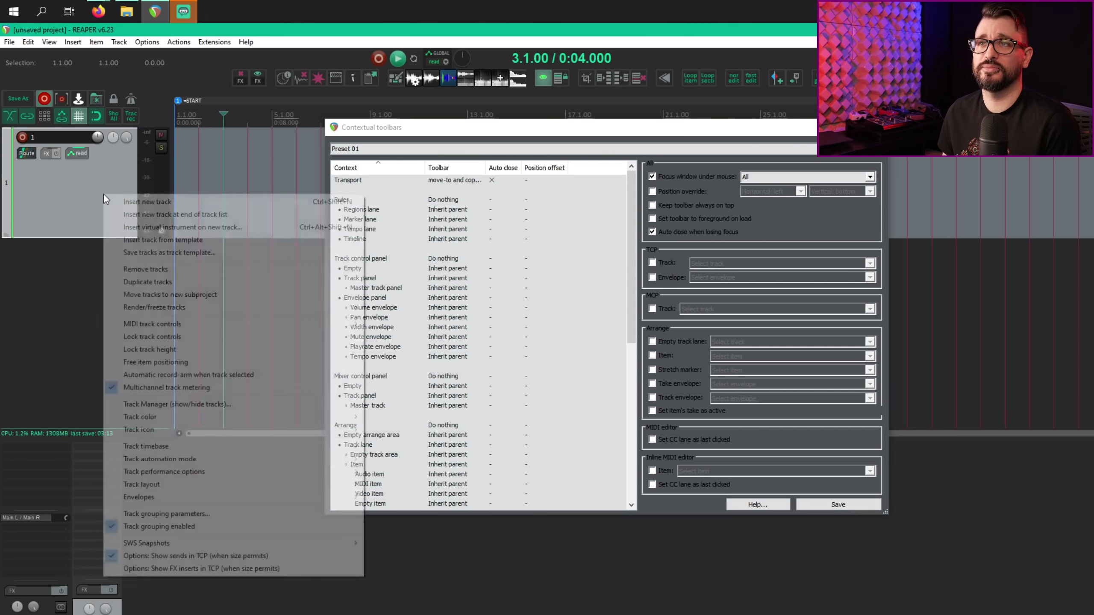
{"action": "left_click", "coordinate": [92, 170]}
{"action": "right_click", "coordinate": [147, 107]}
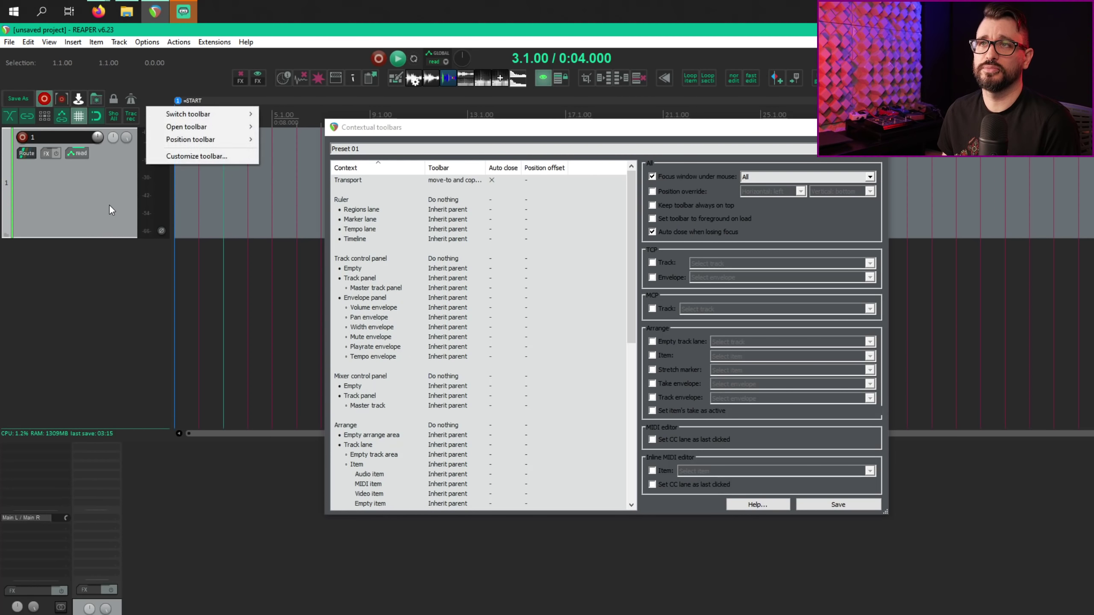
{"action": "left_click", "coordinate": [110, 203]}
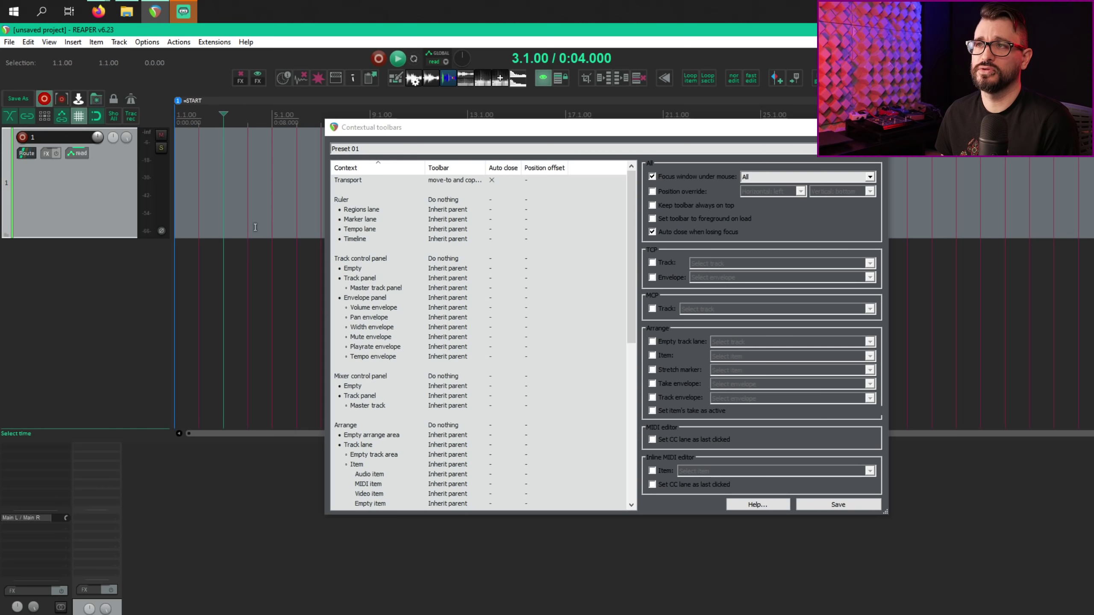
{"action": "left_click_drag", "start_coordinate": [626, 202], "coordinate": [613, 171]}
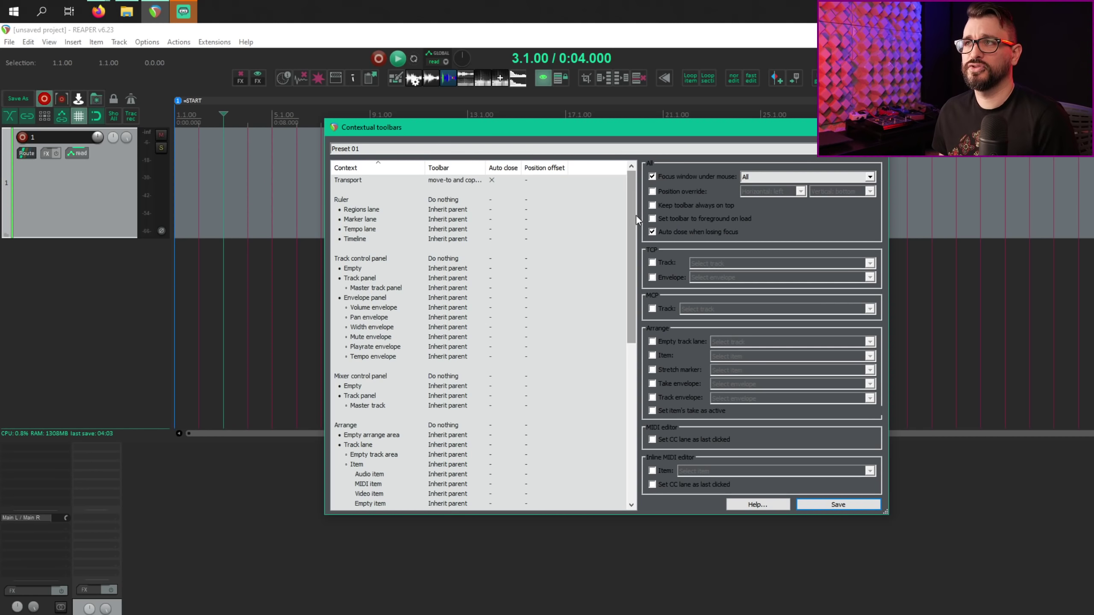
Step: Scroll to the item contexts and select Subproject item, Video processor item, then Audio item
{"action": "scroll", "coordinate": [628, 228], "scroll_direction": "down", "scroll_amount": 9}
{"action": "left_click", "coordinate": [389, 278]}
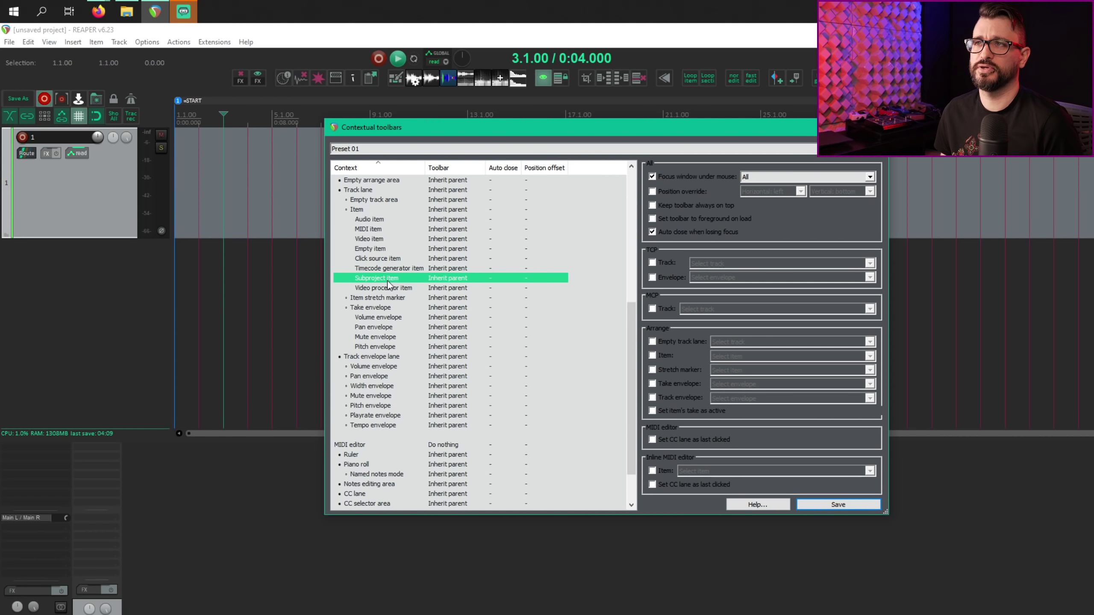
{"action": "left_click", "coordinate": [399, 288]}
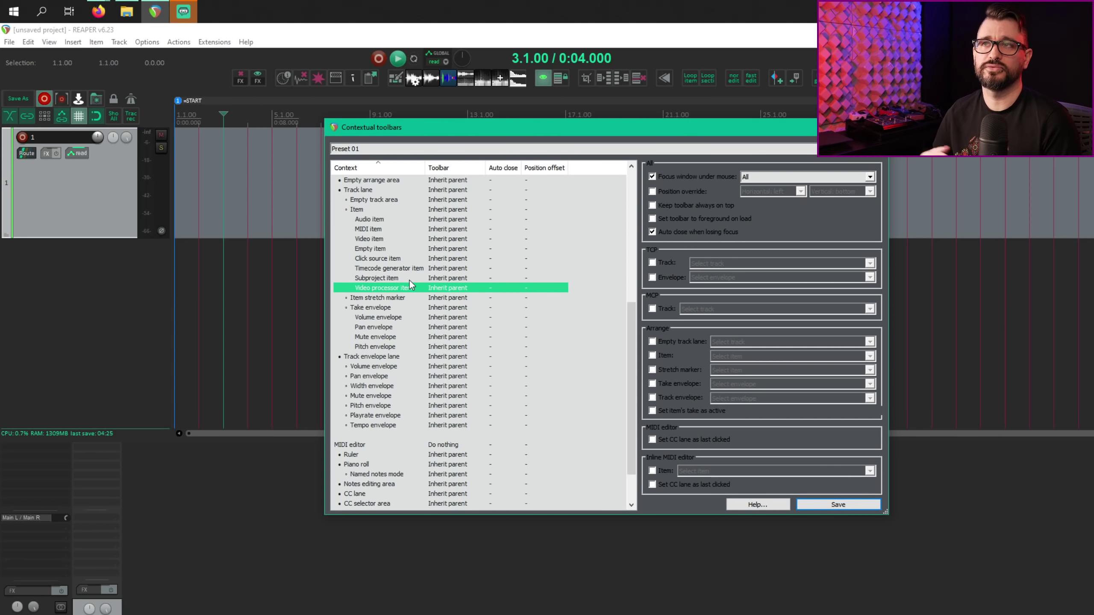
{"action": "left_click", "coordinate": [395, 223]}
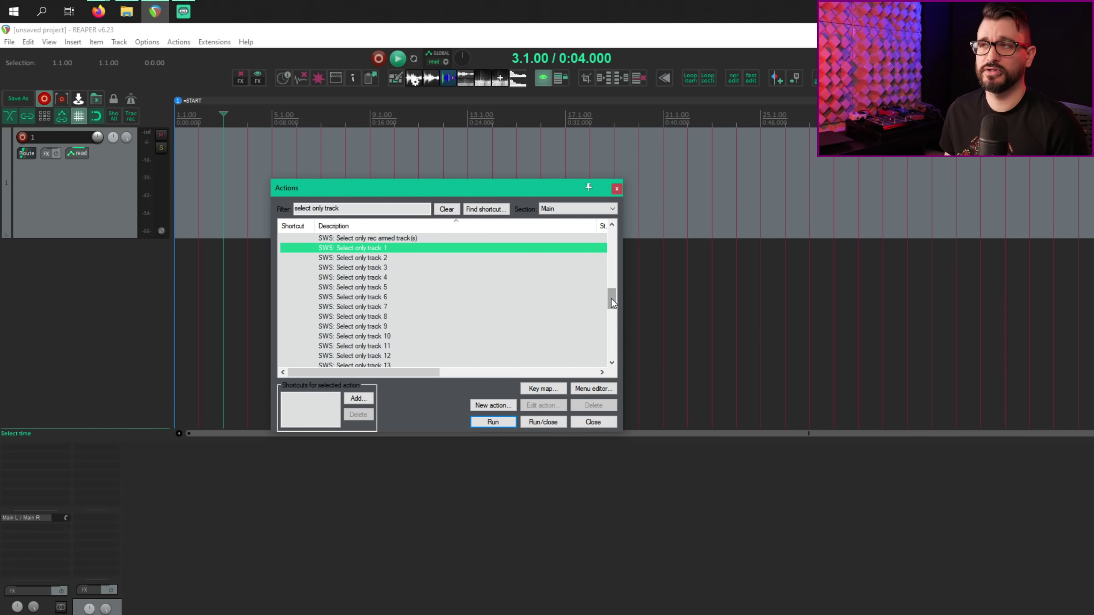
Step: Scroll the Actions list down and select 'SWS: Select only track 32'
{"action": "left_click_drag", "start_coordinate": [612, 300], "coordinate": [612, 338]}
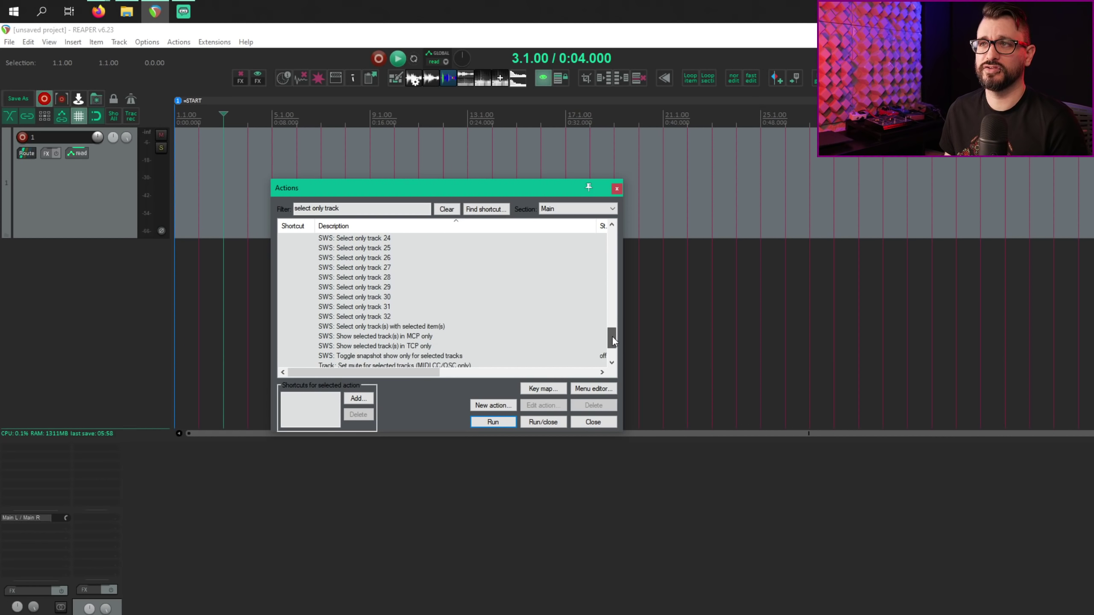
{"action": "left_click", "coordinate": [365, 317]}
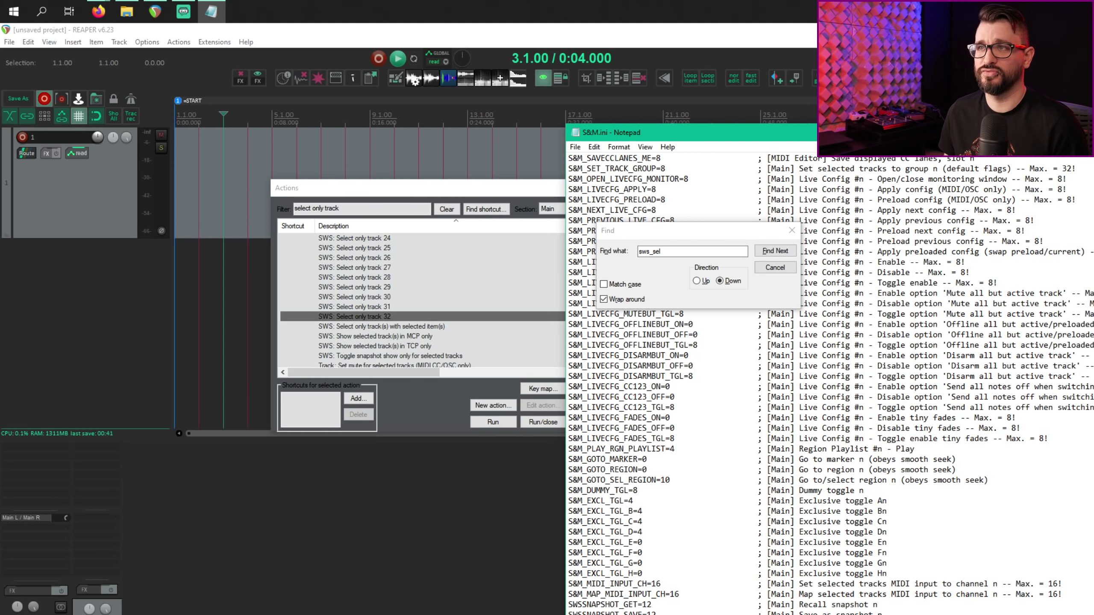
Step: Bring REAPER's Actions window back in front of Notepad
{"action": "left_click", "coordinate": [426, 427]}
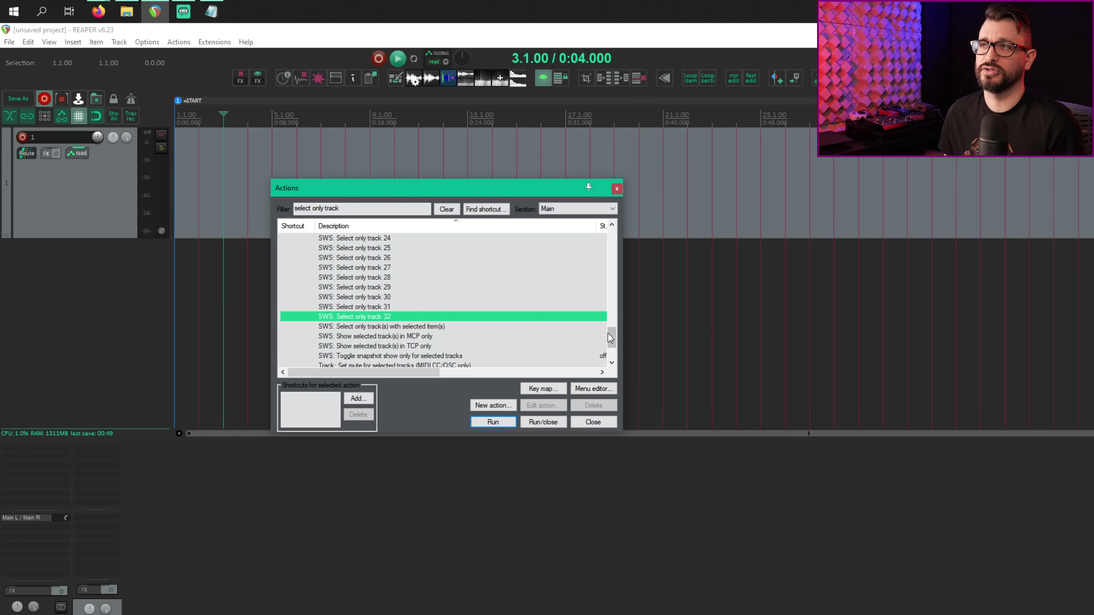
Step: Scroll down through REAPER's Actions list
{"action": "scroll", "coordinate": [612, 339], "scroll_direction": "down", "scroll_amount": 1}
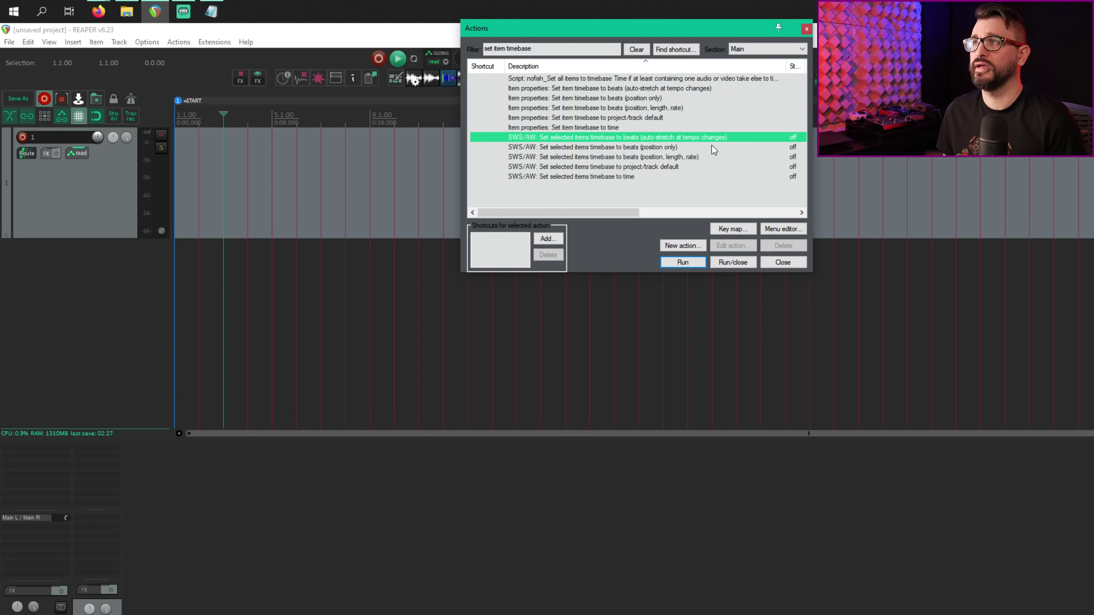
Step: Step through the SWS/AW auto-stretch timebase actions, then clear the Actions filter box
{"action": "mouse_move", "coordinate": [635, 211]}
{"action": "left_mouse_down"}
{"action": "mouse_move", "coordinate": [720, 210]}
{"action": "mouse_move", "coordinate": [629, 205]}
{"action": "left_mouse_up"}
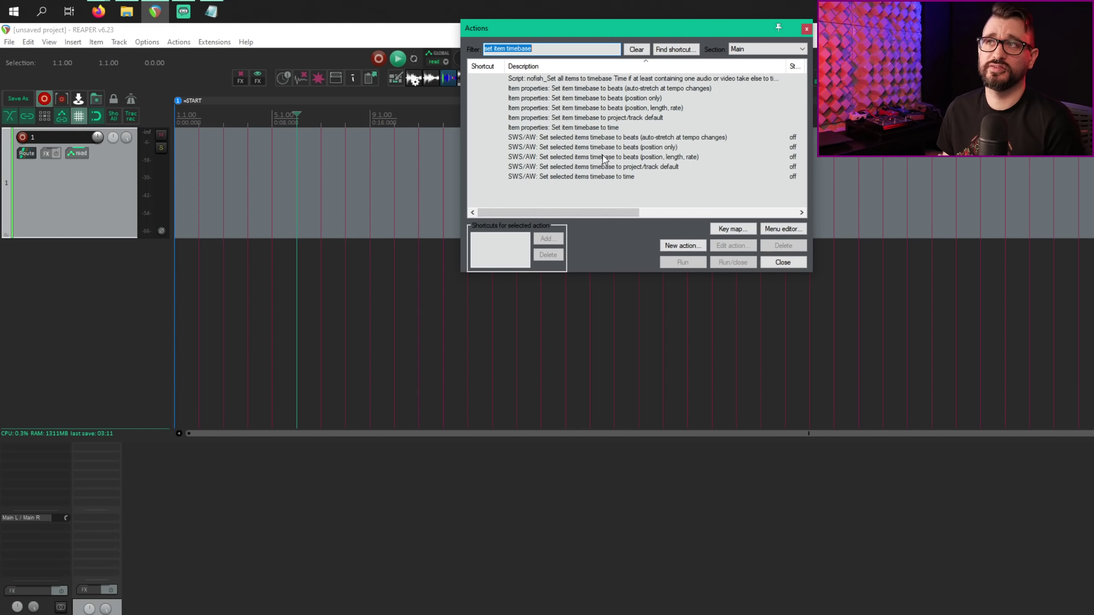
{"action": "left_click", "coordinate": [615, 89]}
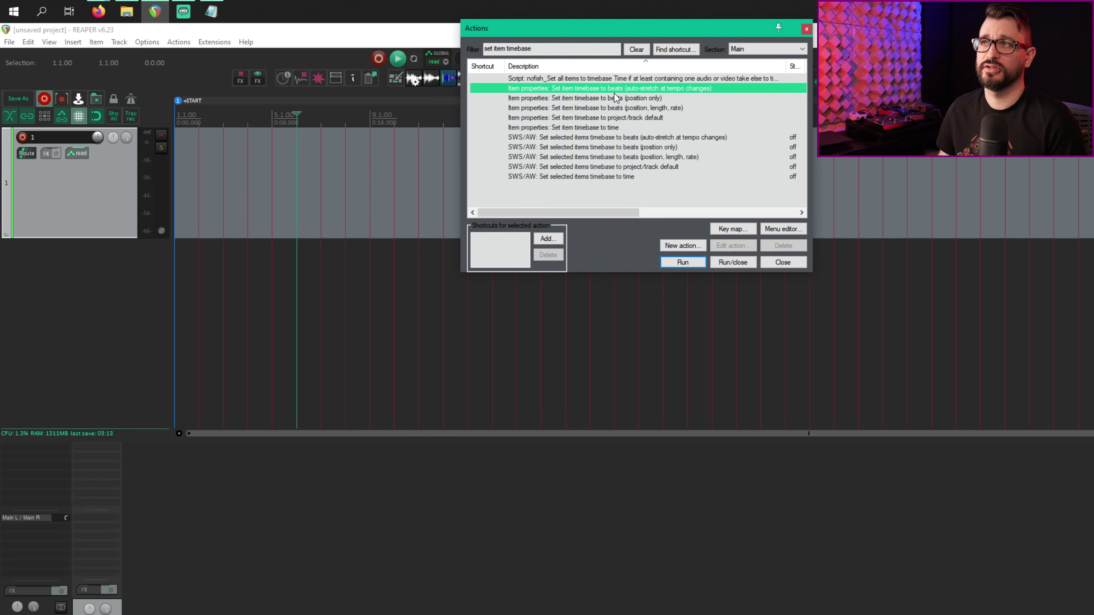
{"action": "key", "text": "Down"}
{"action": "key", "text": "Down"}
{"action": "key", "text": "Down"}
{"action": "key", "text": "Down"}
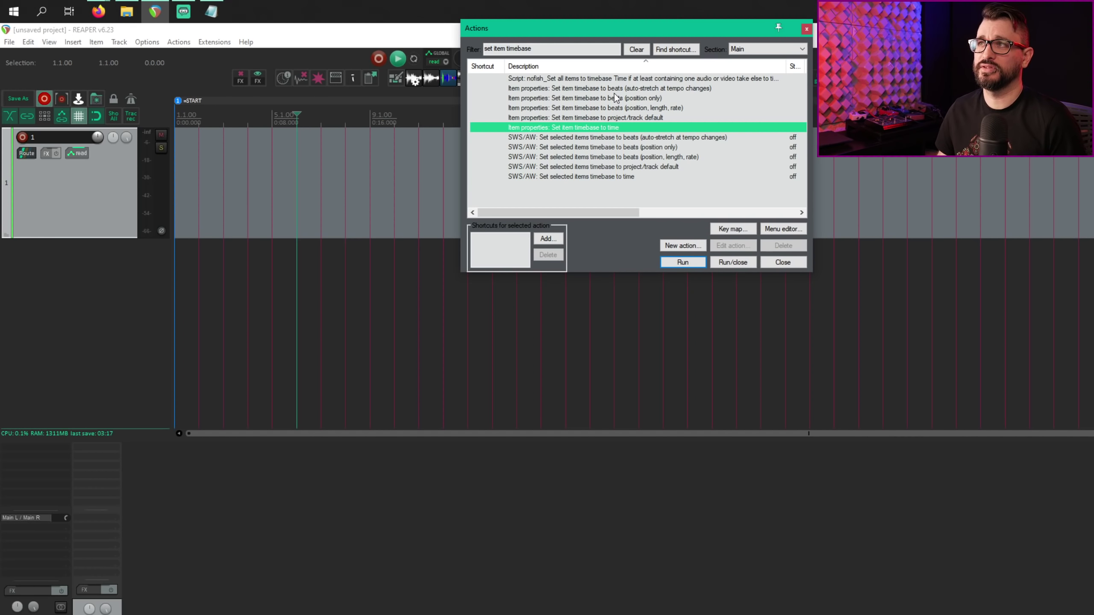
{"action": "key", "text": "Down"}
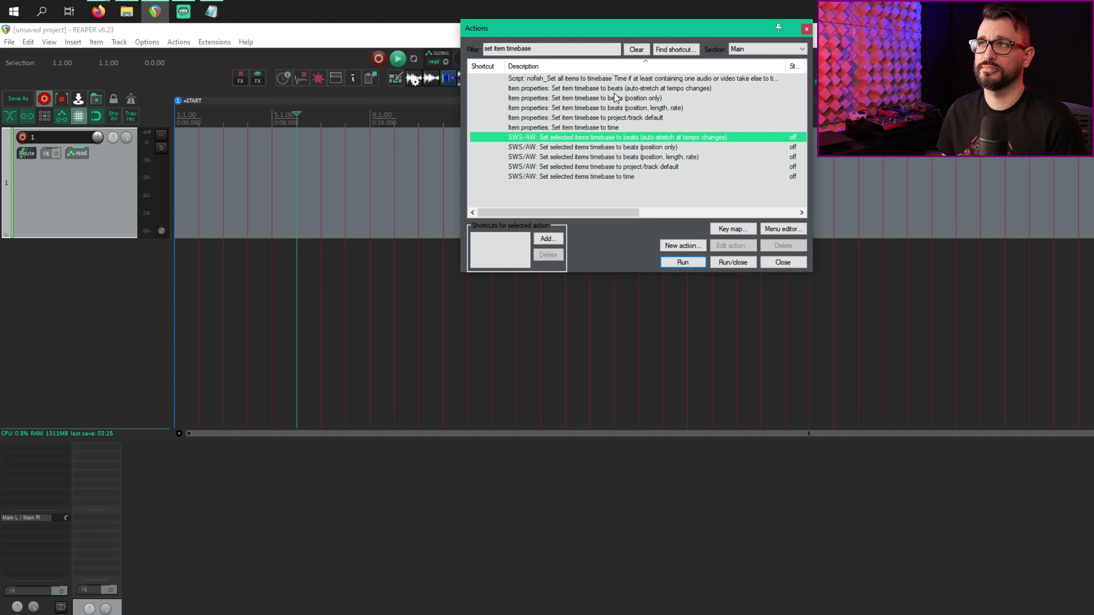
{"action": "left_click", "coordinate": [637, 50]}
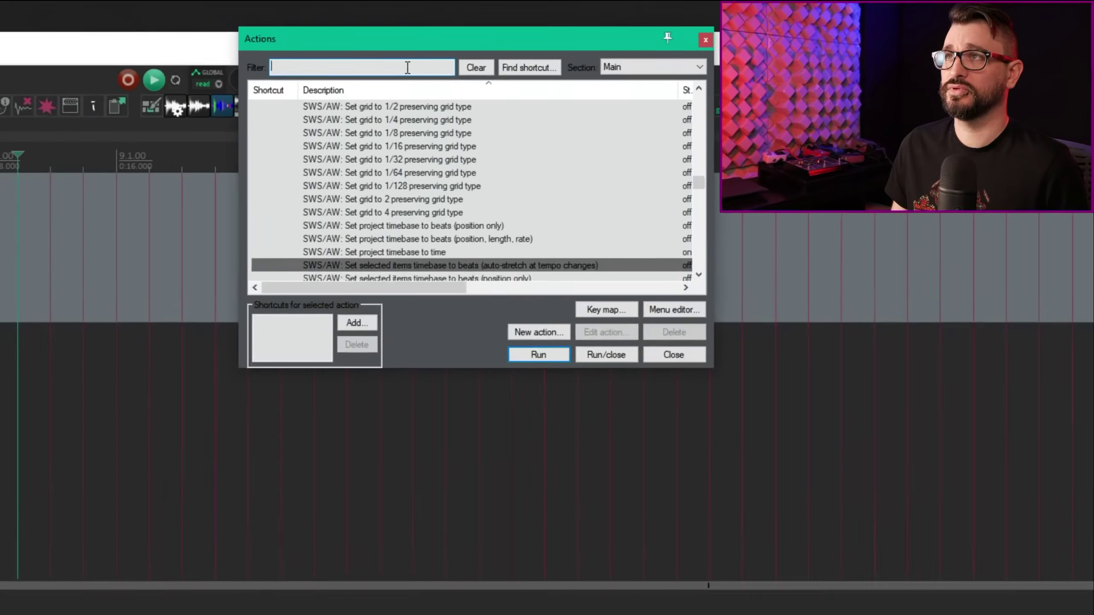
Step: Filter Actions by 'sws set grid to' and select Set grid to 1/128 preserving grid type
{"action": "type", "text": "sws set grid to"}
{"action": "left_click", "coordinate": [578, 81]}
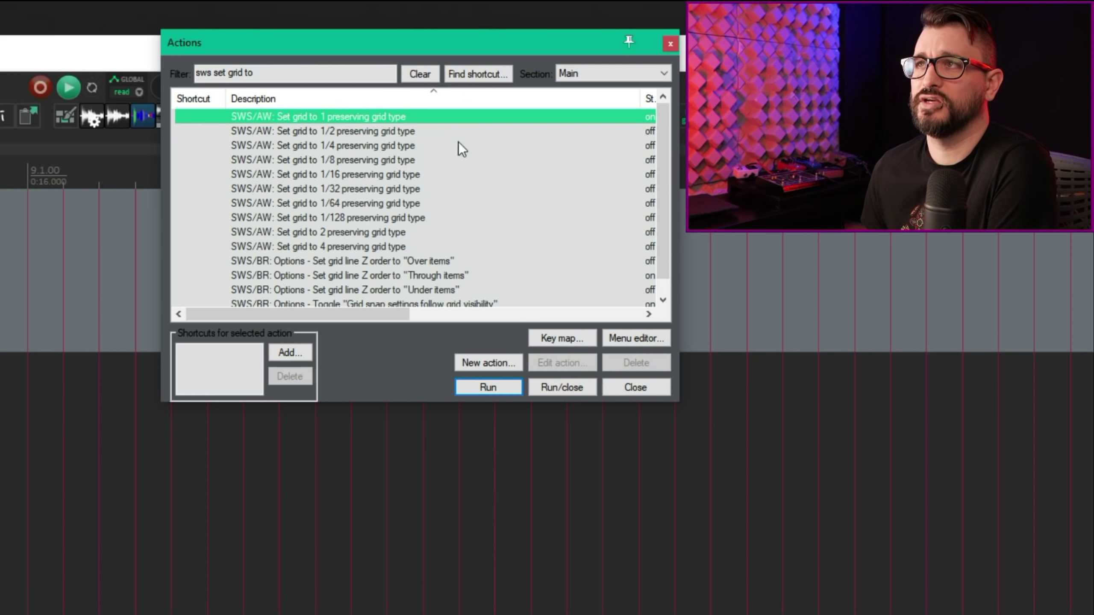
{"action": "left_click", "coordinate": [424, 218]}
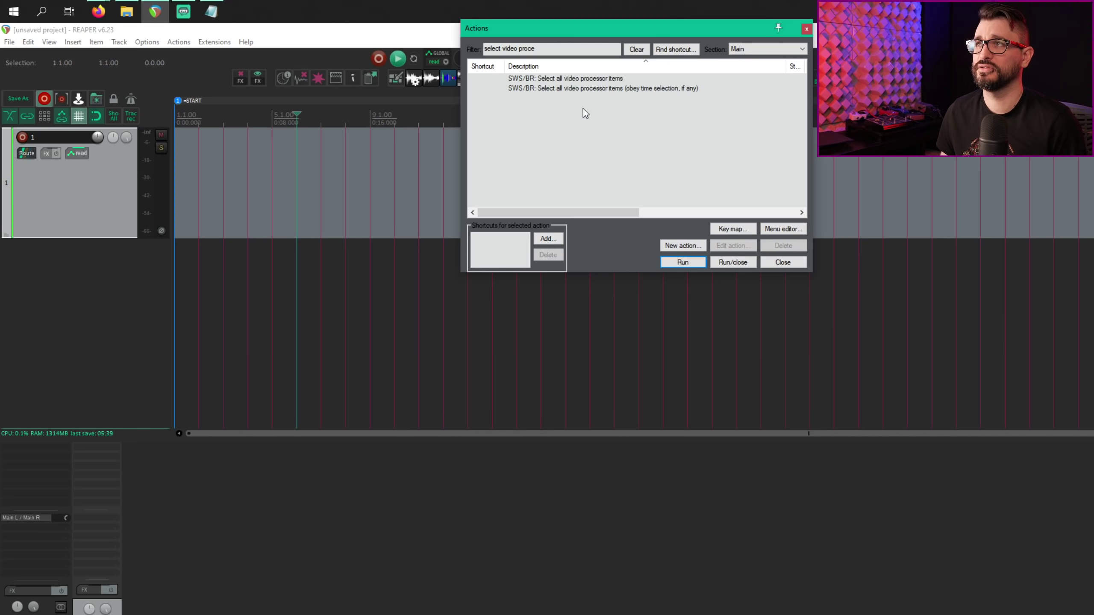
Step: Move the edit cursor further along the arrange timeline and bring up the Insert menu
{"action": "left_click", "coordinate": [395, 121]}
{"action": "left_click", "coordinate": [248, 121]}
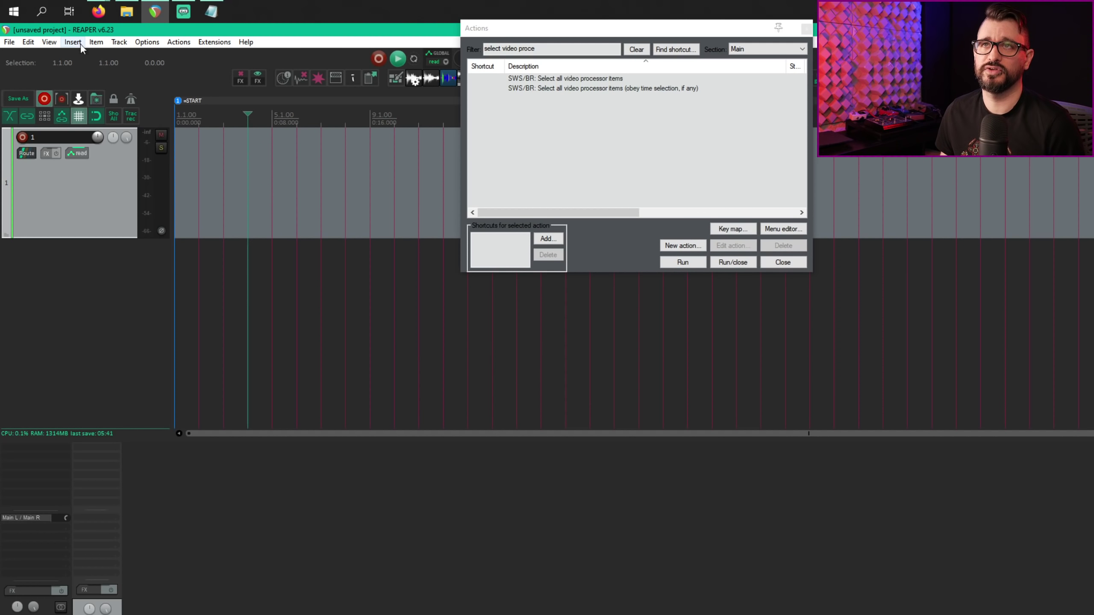
{"action": "left_click", "coordinate": [73, 42]}
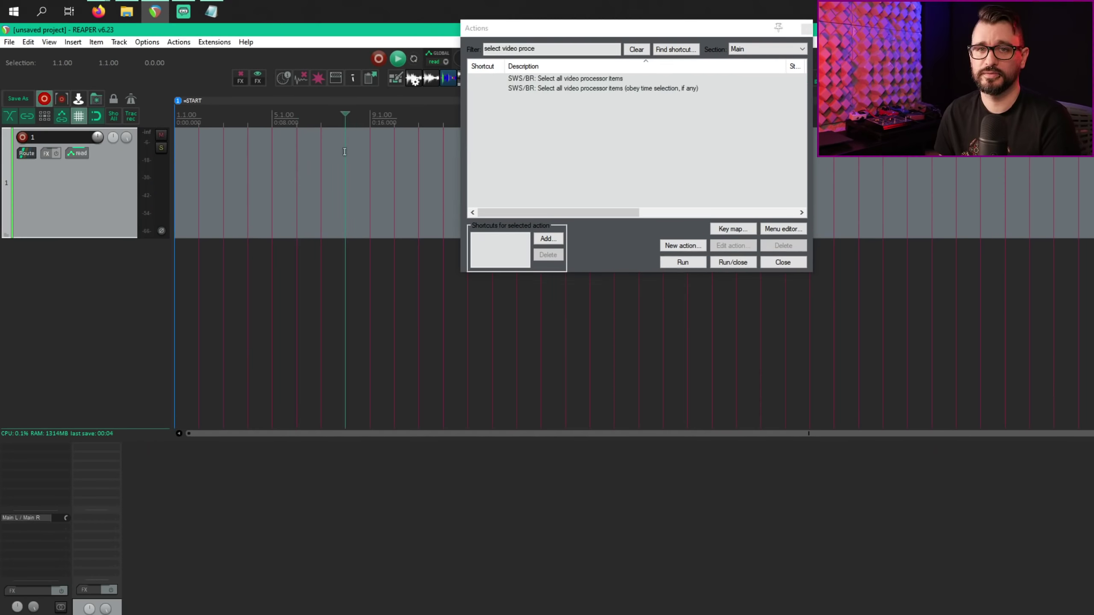
Step: Select a swing grid action, then switch the Actions Section to MIDI Editor and back to Main
{"action": "left_click", "coordinate": [613, 81]}
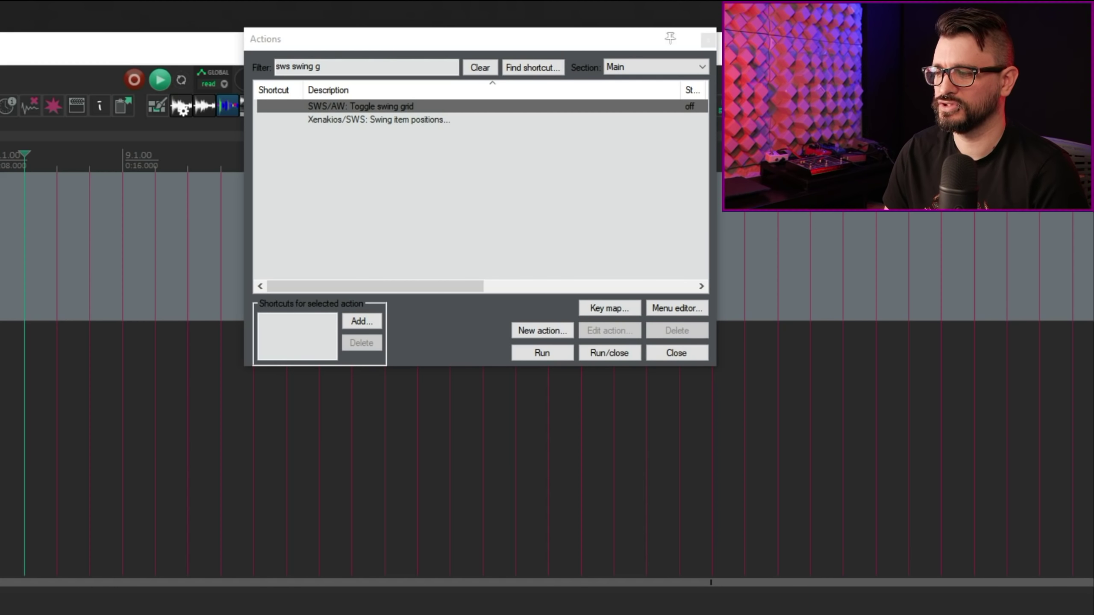
{"action": "left_click", "coordinate": [649, 68]}
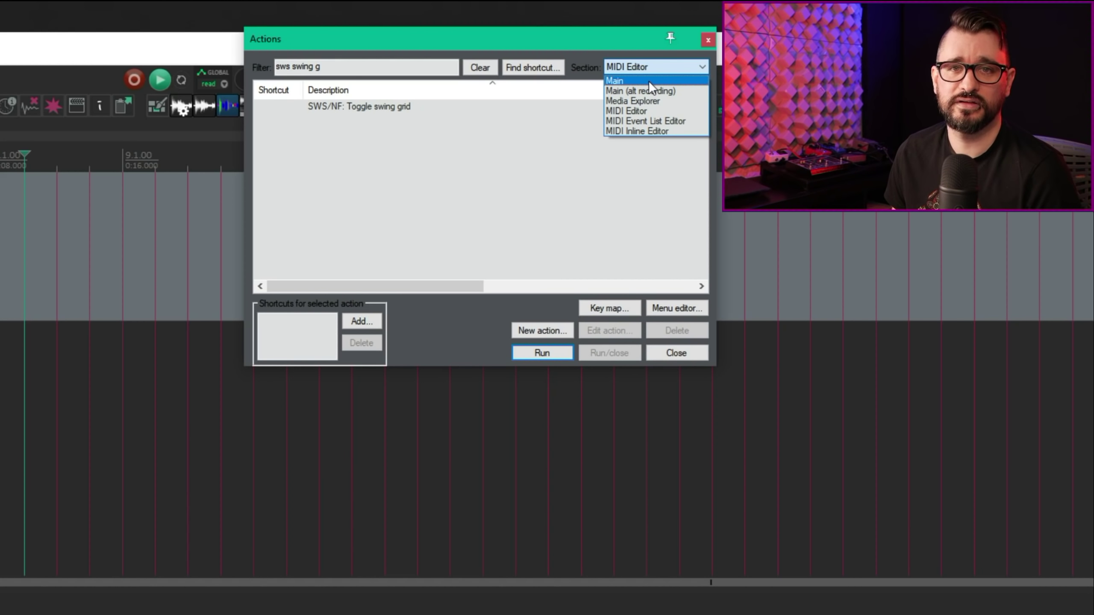
{"action": "left_click", "coordinate": [647, 81]}
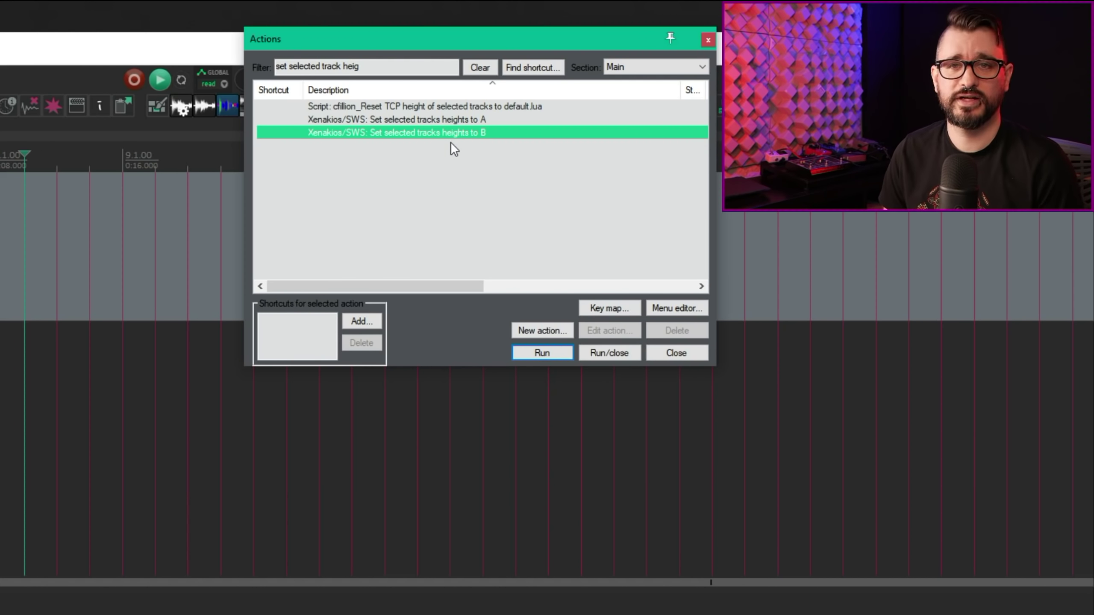
{"action": "key", "text": "Up"}
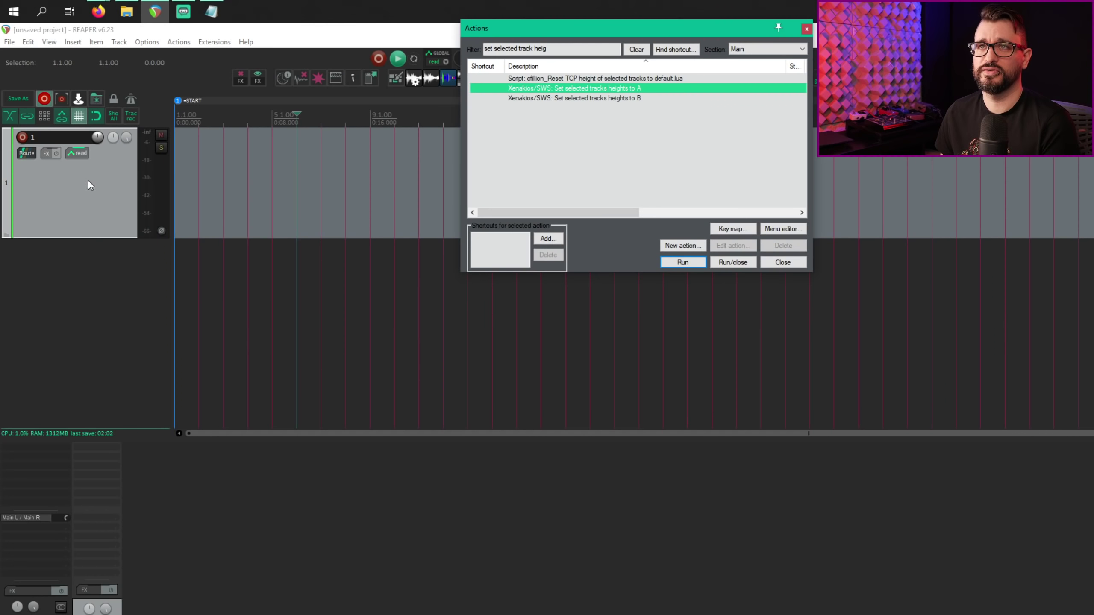
{"action": "right_click", "coordinate": [91, 174]}
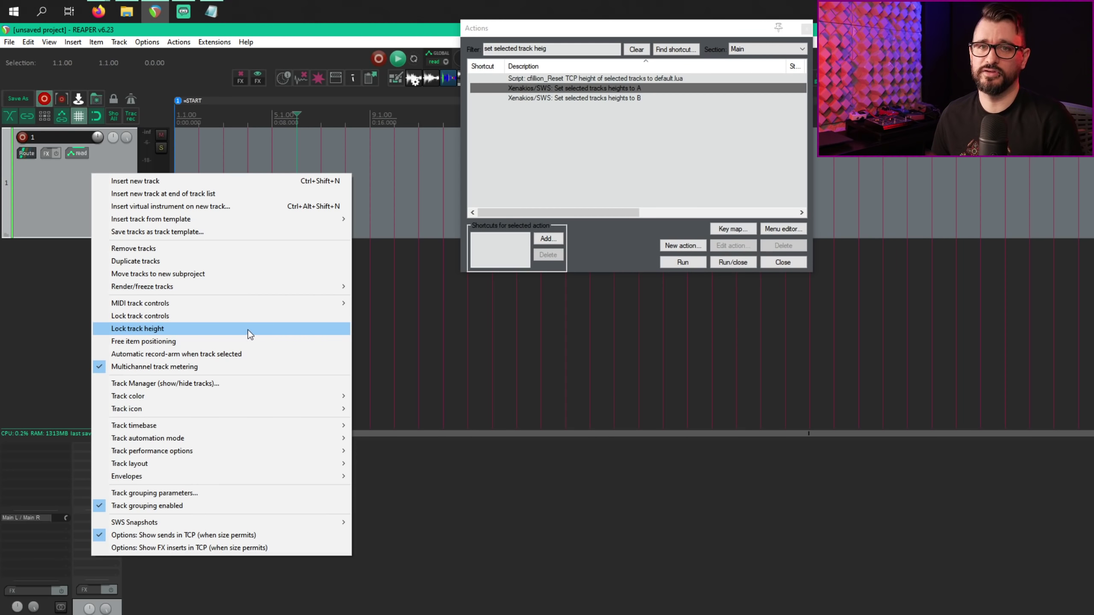
{"action": "left_click", "coordinate": [548, 159]}
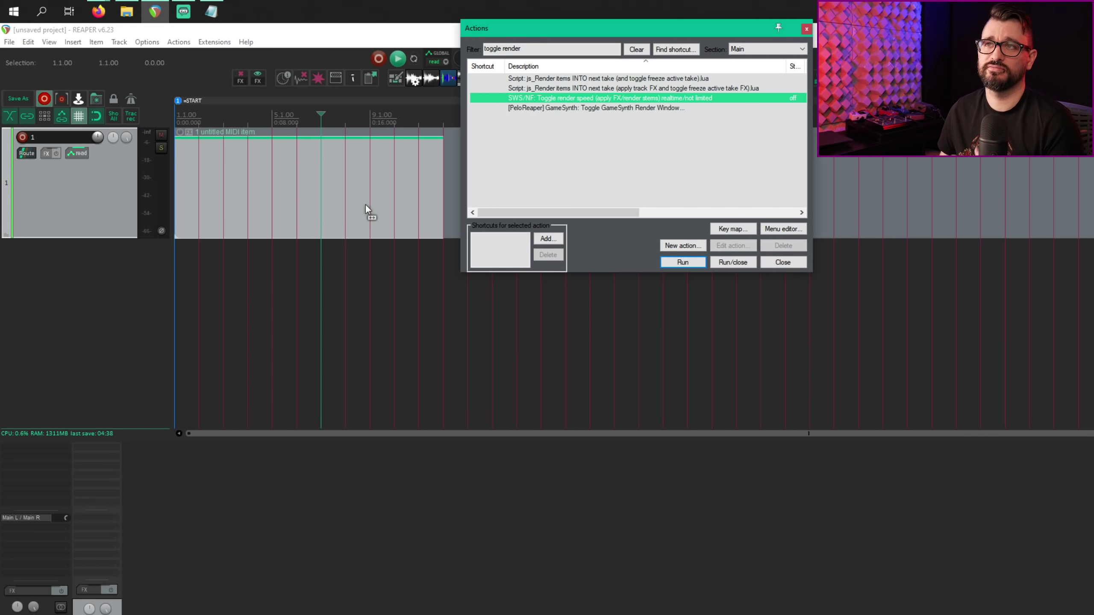
Step: Dismiss the MIDI item's context menu and select the SWS/NF toggle render speed action
{"action": "right_click", "coordinate": [365, 205]}
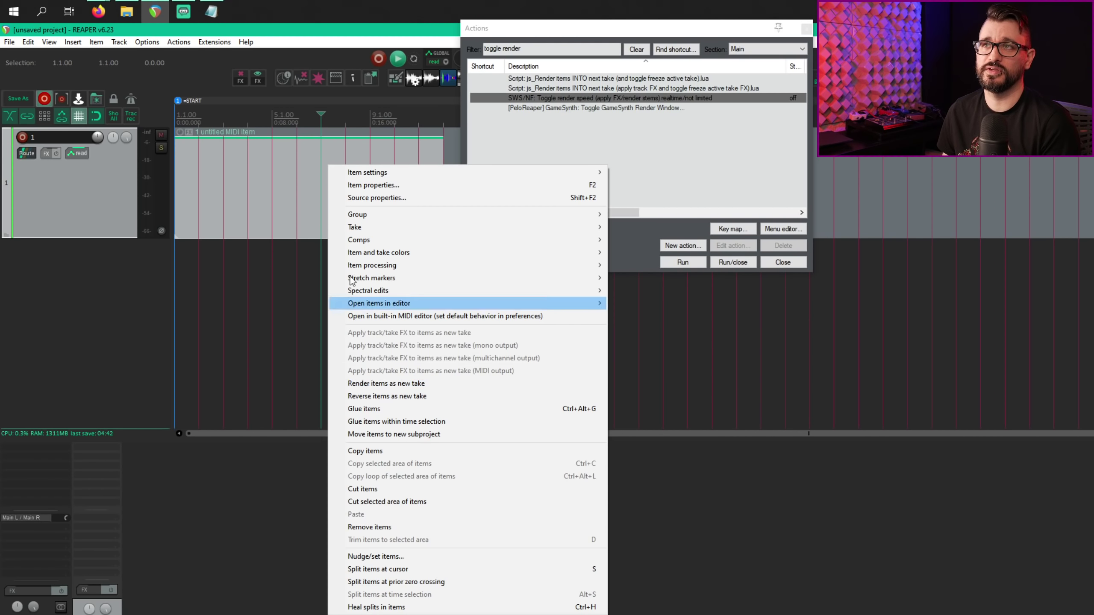
{"action": "left_click", "coordinate": [271, 178]}
{"action": "left_click", "coordinate": [575, 144]}
{"action": "left_click", "coordinate": [575, 145]}
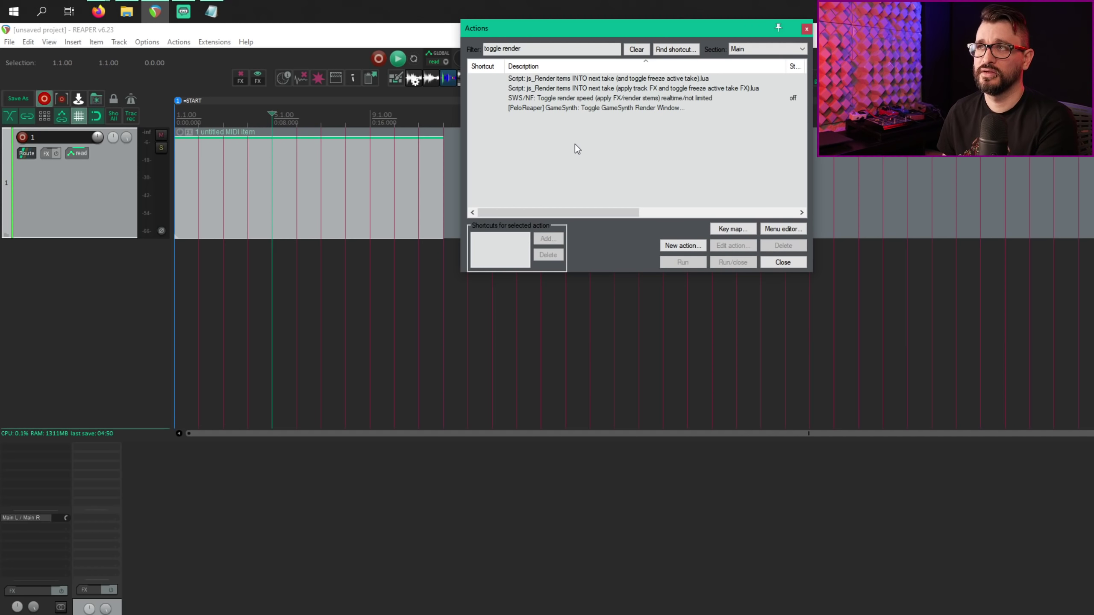
{"action": "left_click", "coordinate": [592, 99]}
Step: Filter Actions by 'render speed' and step through the Xenakios/SWS render speed actions
{"action": "left_click", "coordinate": [354, 46]}
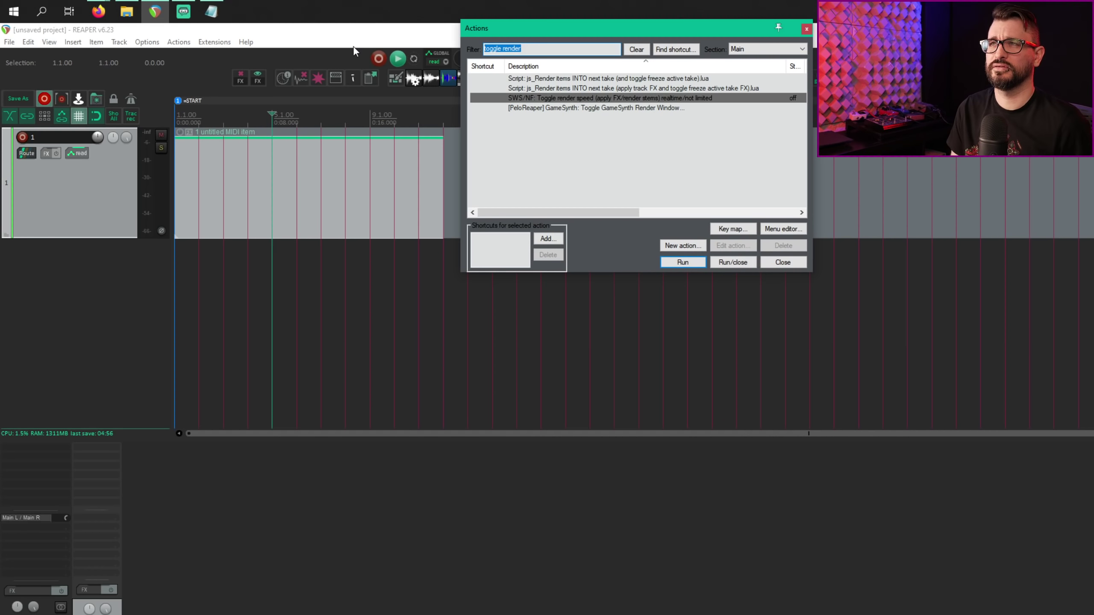
{"action": "type", "text": "r"}
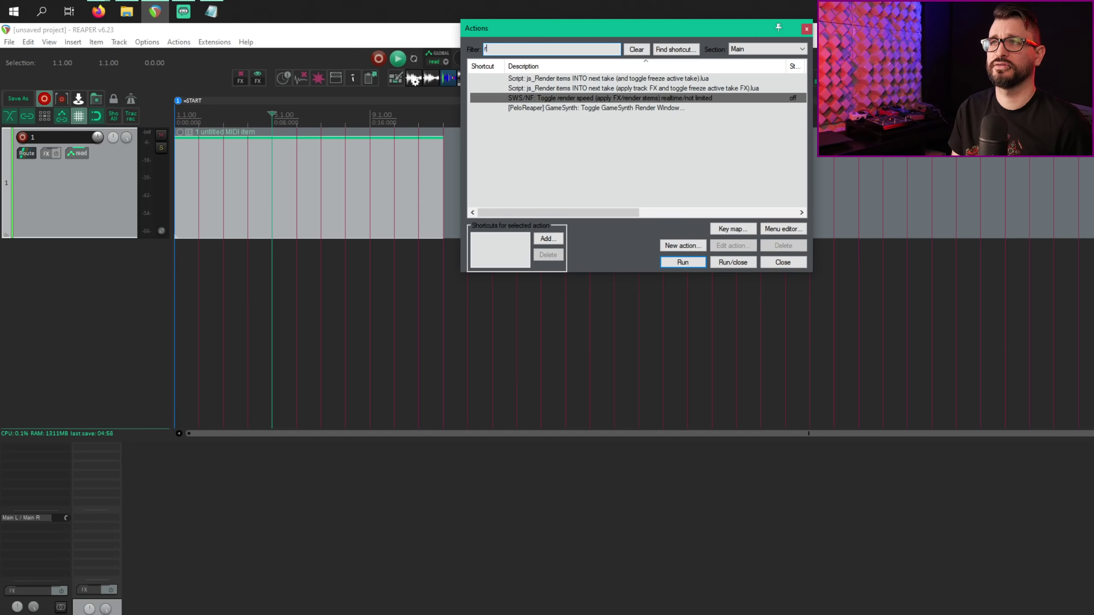
{"action": "type", "text": "ender speed"}
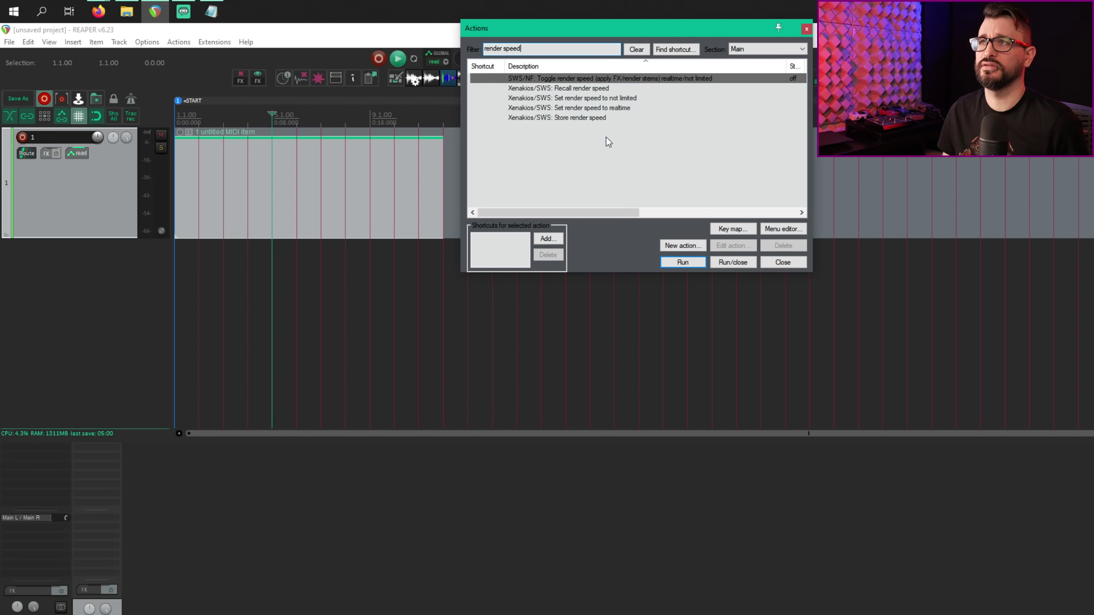
{"action": "left_click", "coordinate": [698, 100]}
{"action": "key", "text": "Down"}
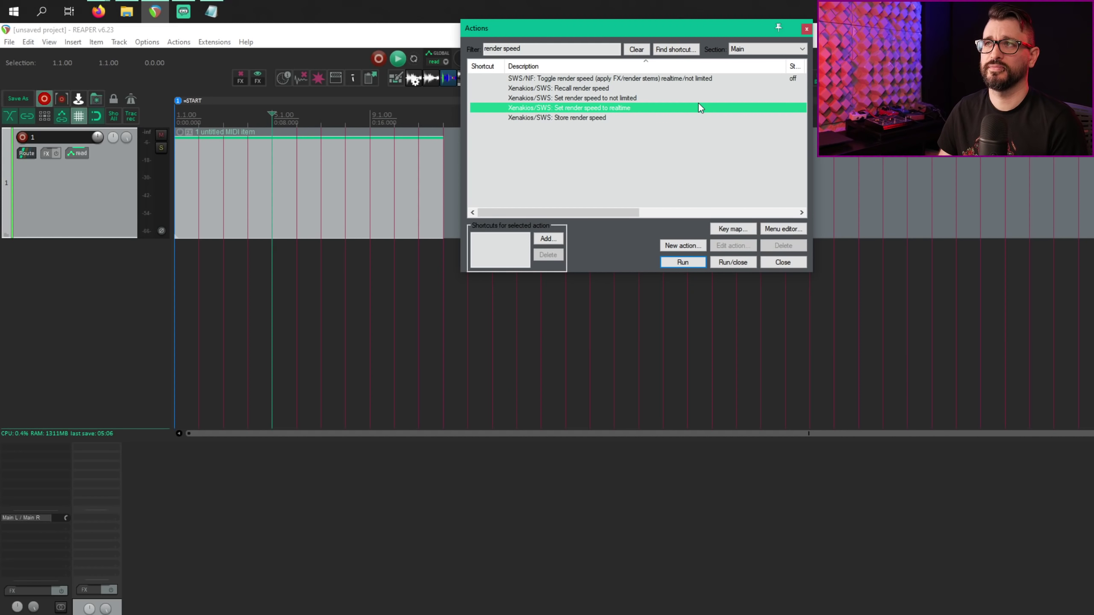
{"action": "key", "text": "Up"}
{"action": "key", "text": "Down"}
{"action": "key", "text": "Down"}
{"action": "key", "text": "Up"}
{"action": "key", "text": "Up"}
{"action": "key", "text": "Up"}
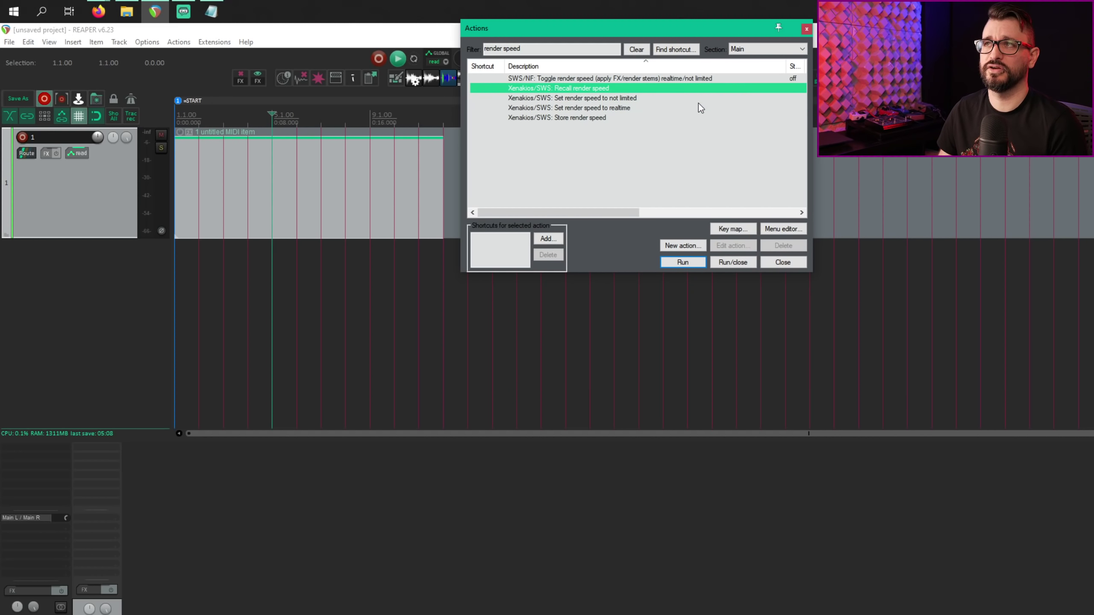
{"action": "key", "text": "Up"}
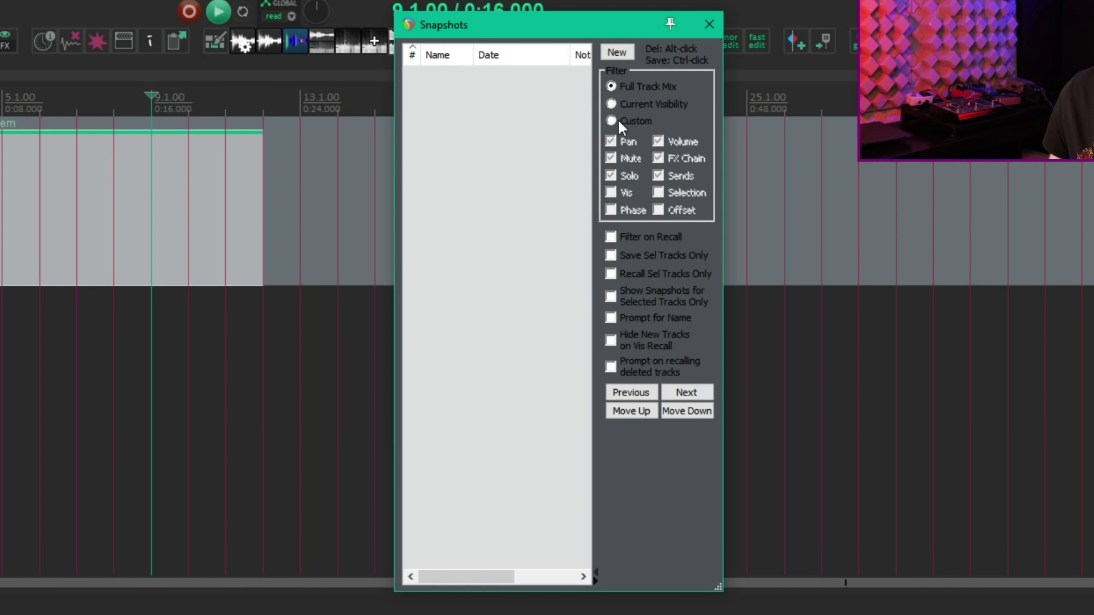
Step: Set Snapshots filtering to Custom and enable track 1's Playback time offset at +0 ms
{"action": "left_click", "coordinate": [619, 120]}
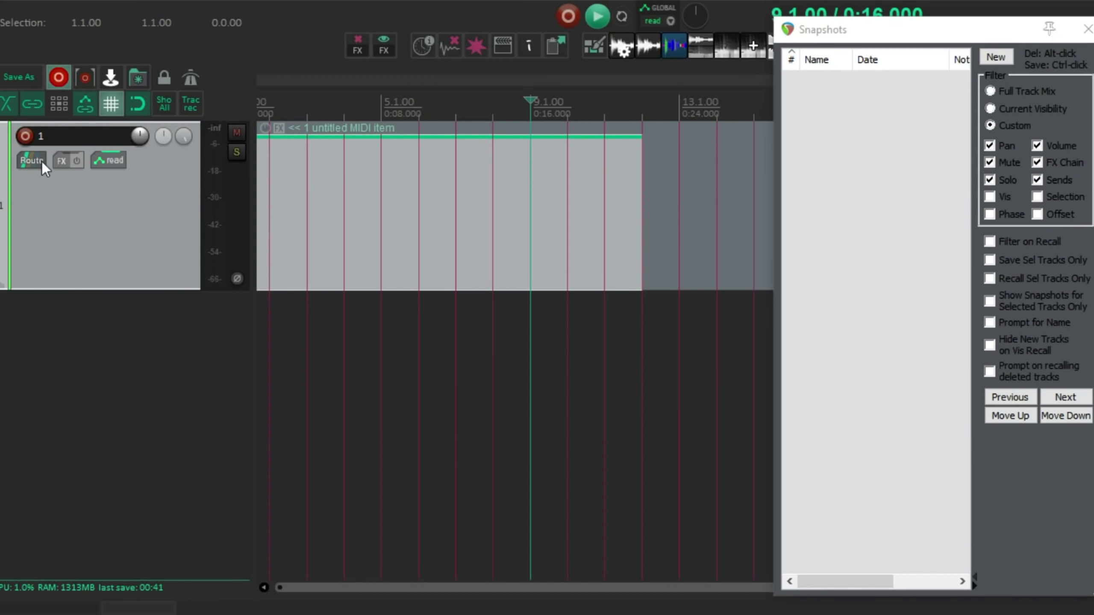
{"action": "left_click", "coordinate": [32, 160]}
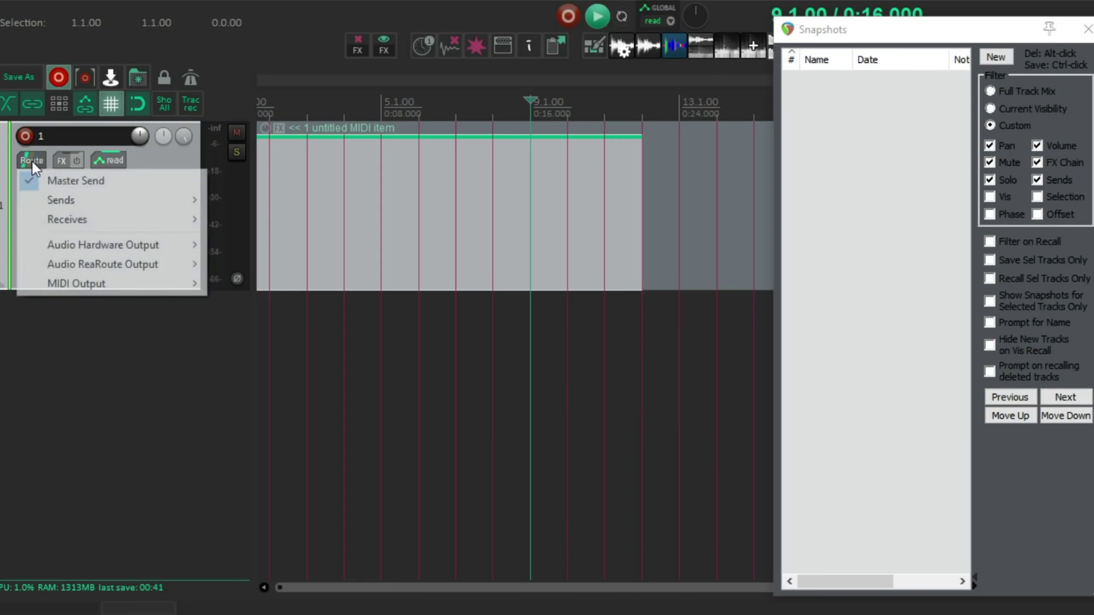
{"action": "left_click", "coordinate": [31, 161]}
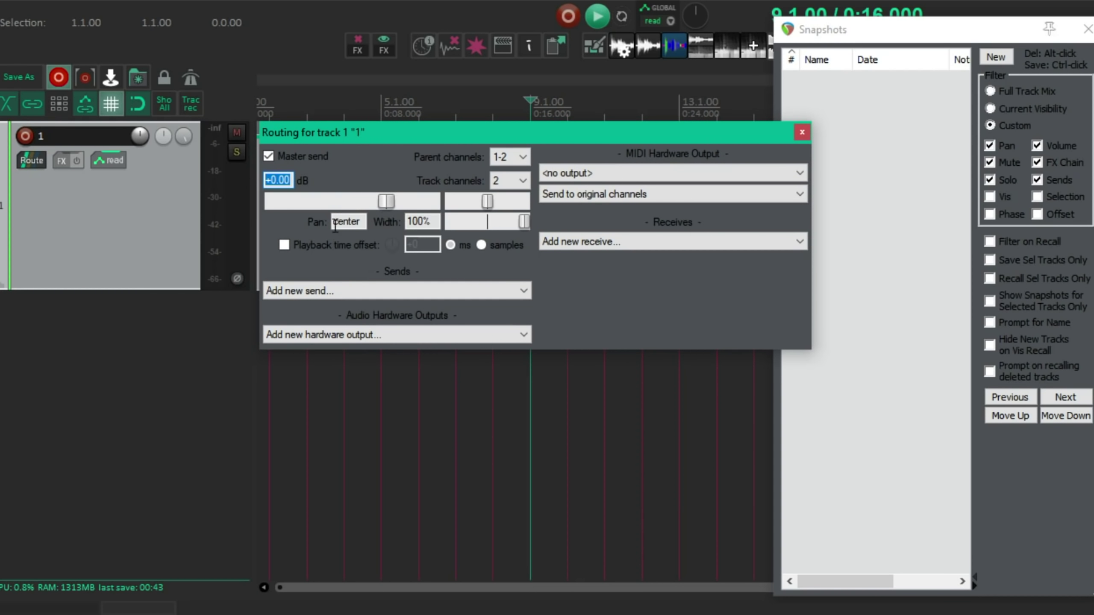
{"action": "left_click", "coordinate": [285, 246]}
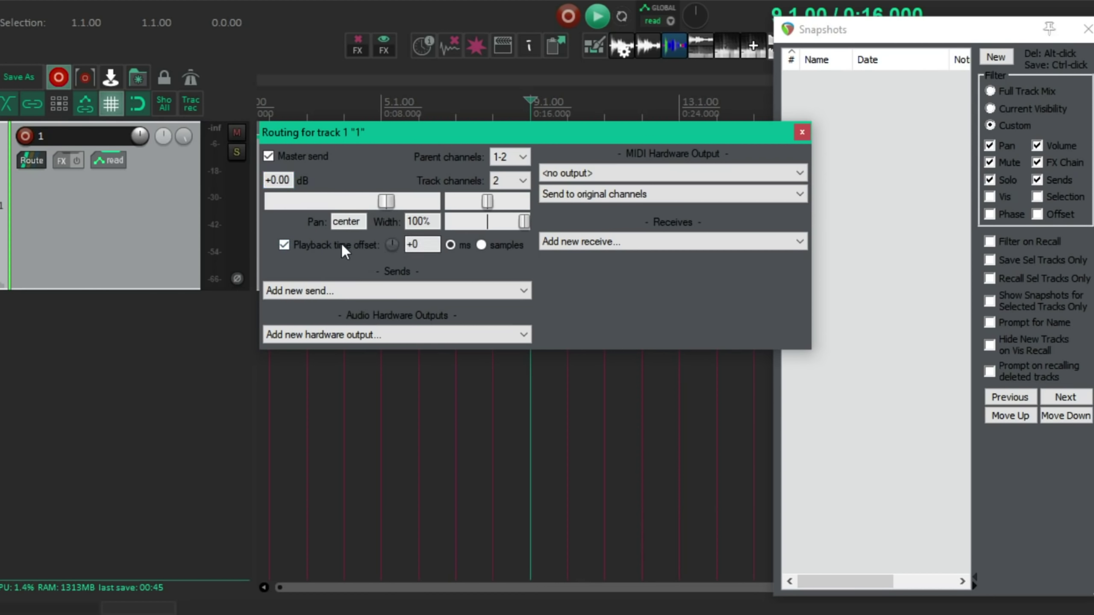
{"action": "left_click", "coordinate": [802, 133]}
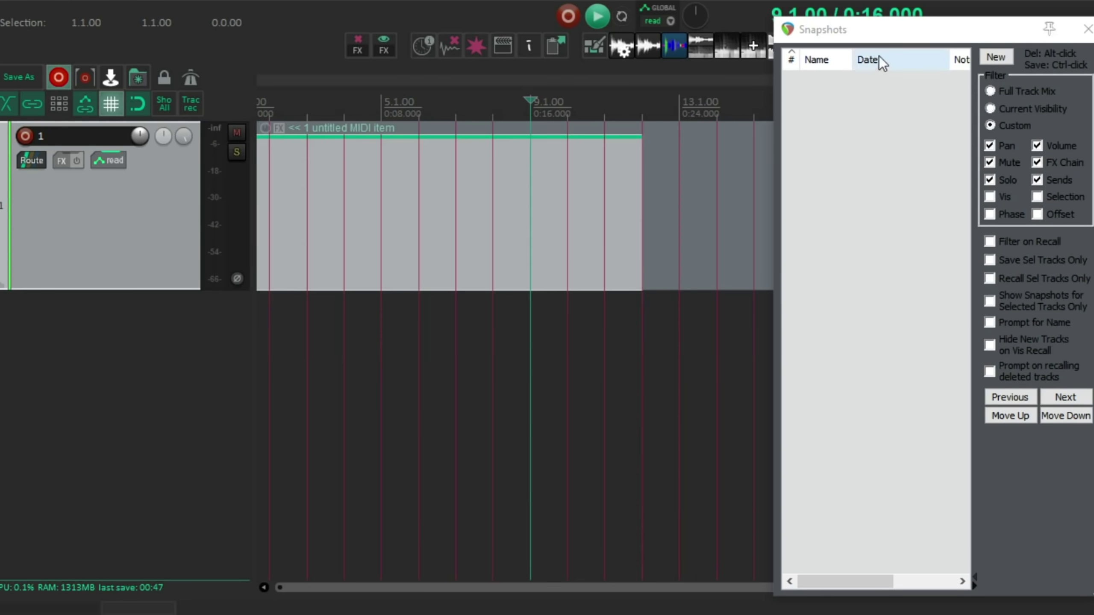
{"action": "left_click", "coordinate": [904, 29]}
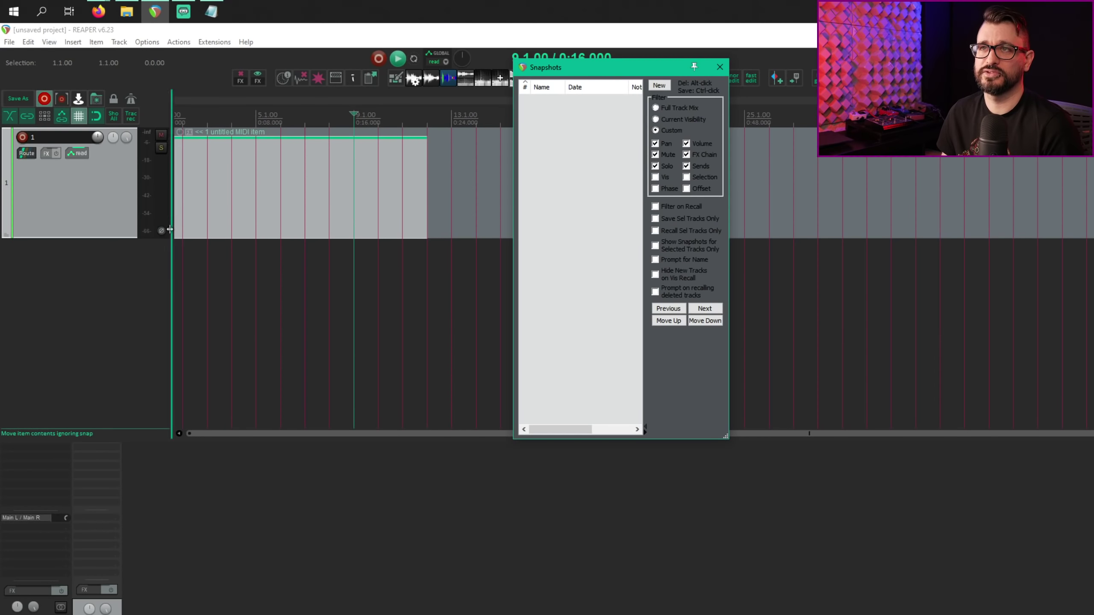
{"action": "left_click", "coordinate": [170, 230]}
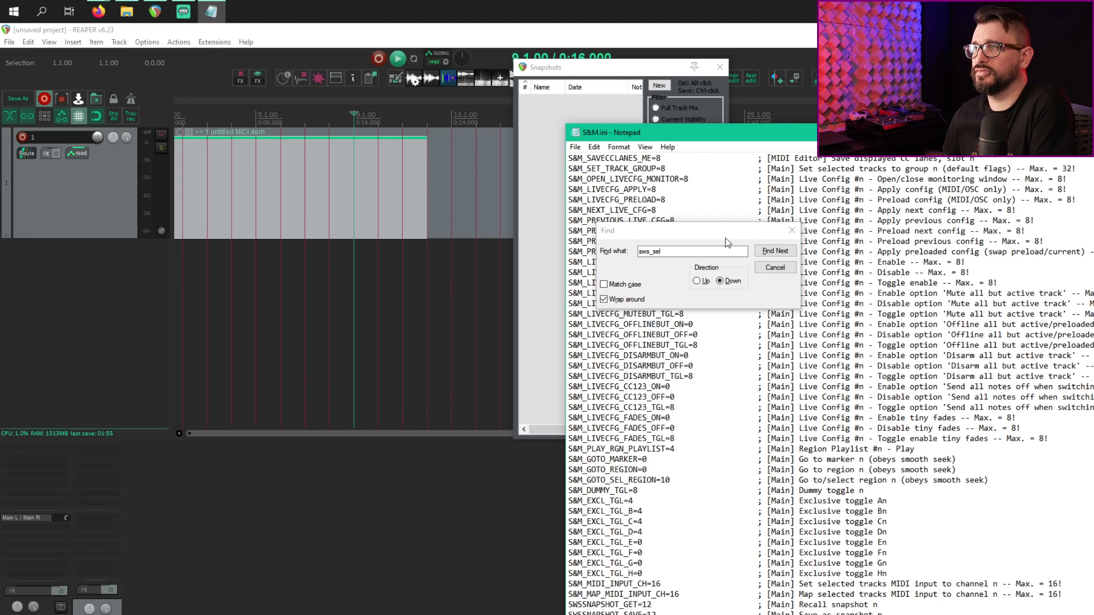
Step: Move Notepad's sws_sel Find box off the S&M.ini text, then return to REAPER
{"action": "left_click_drag", "start_coordinate": [726, 238], "coordinate": [873, 230]}
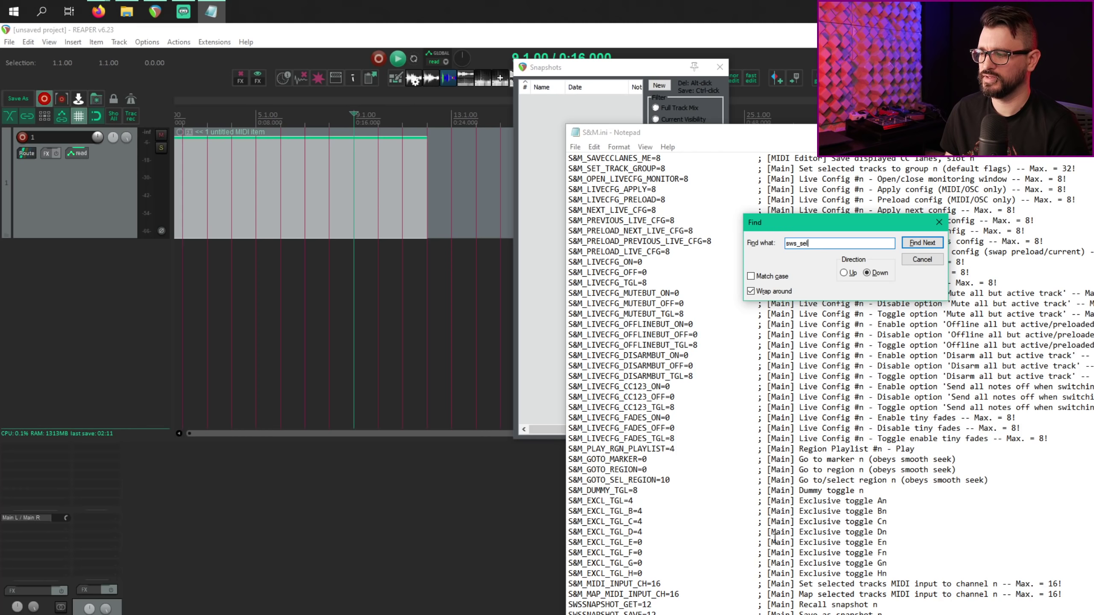
{"action": "left_click", "coordinate": [758, 511]}
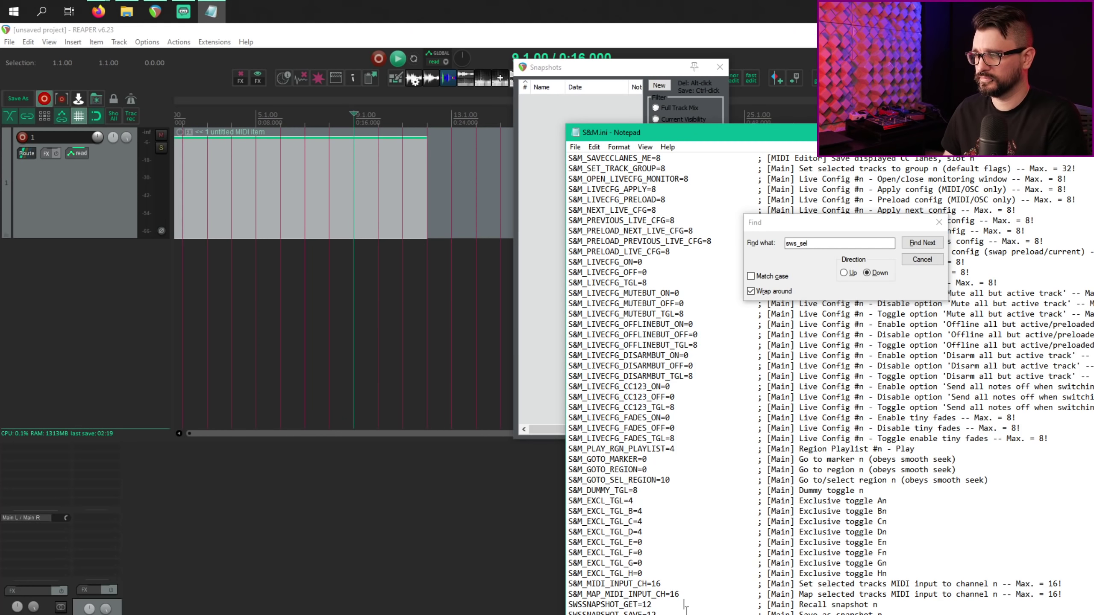
{"action": "left_click", "coordinate": [449, 259]}
Step: Filter Actions by 'sws snapshot' and select the Save as snapshot 12 action
{"action": "key", "text": "question"}
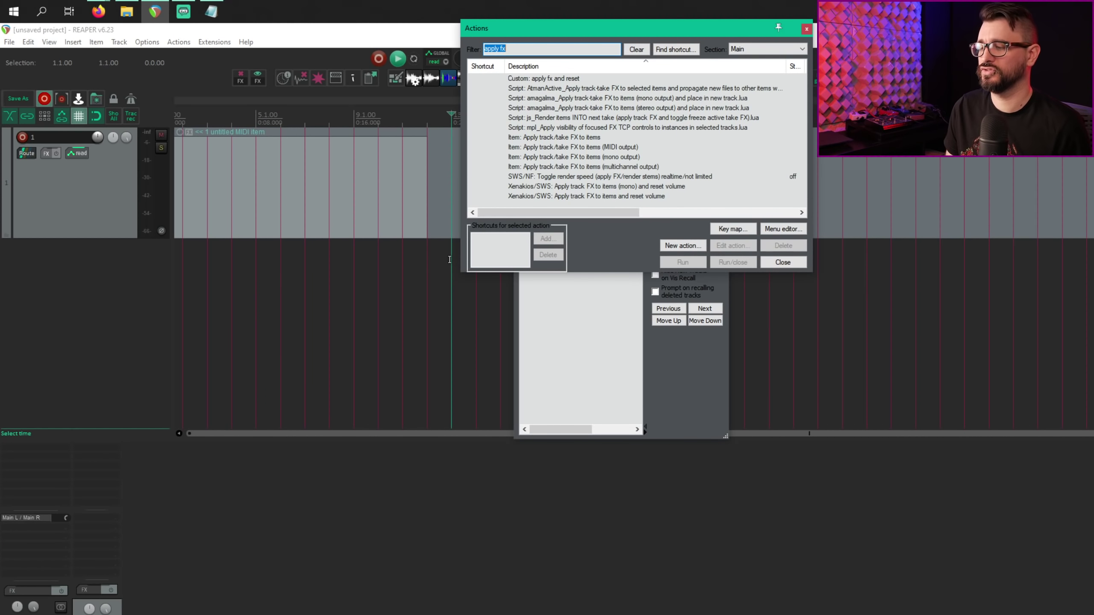
{"action": "type", "text": "sws n"}
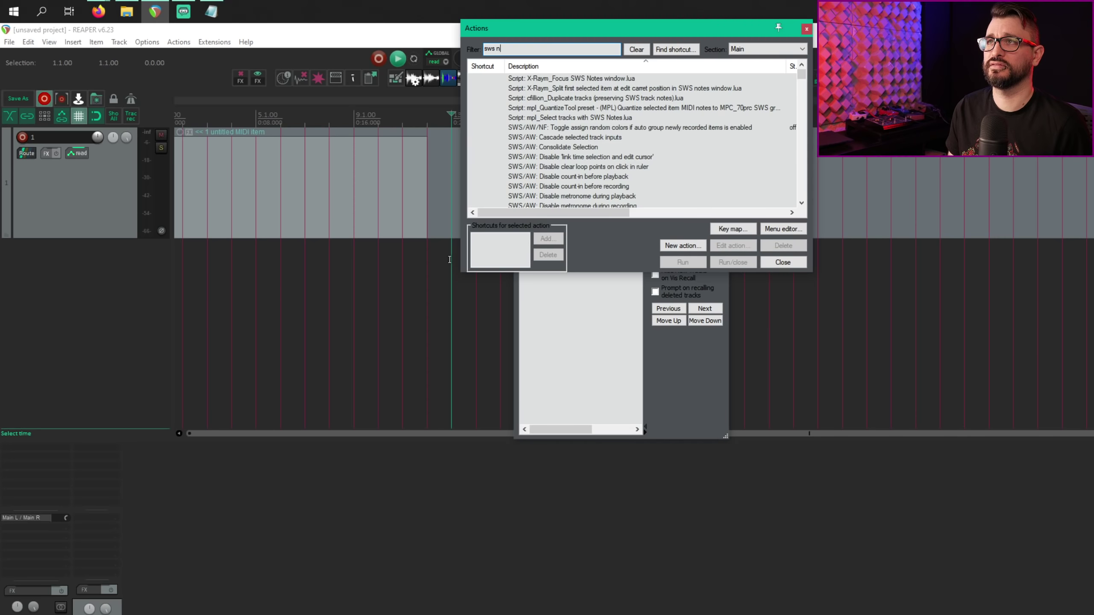
{"action": "key", "text": "BackSpace"}
{"action": "type", "text": "snapshot"}
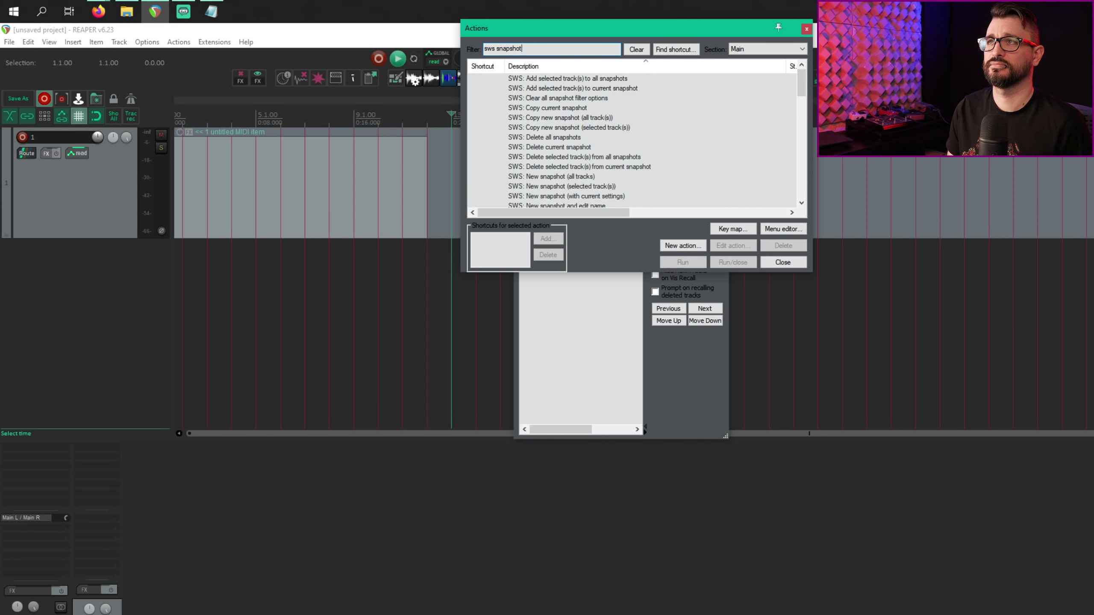
{"action": "scroll", "coordinate": [581, 177], "scroll_direction": "down", "scroll_amount": 5}
{"action": "left_click", "coordinate": [581, 175]}
{"action": "scroll", "coordinate": [634, 194], "scroll_direction": "down", "scroll_amount": 4}
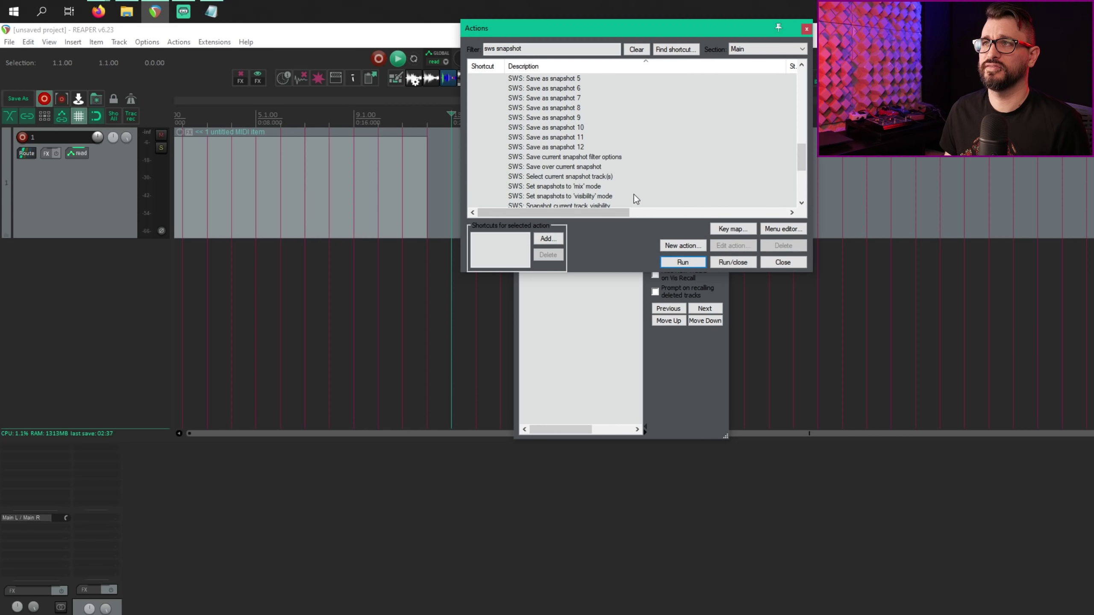
{"action": "left_click", "coordinate": [573, 147]}
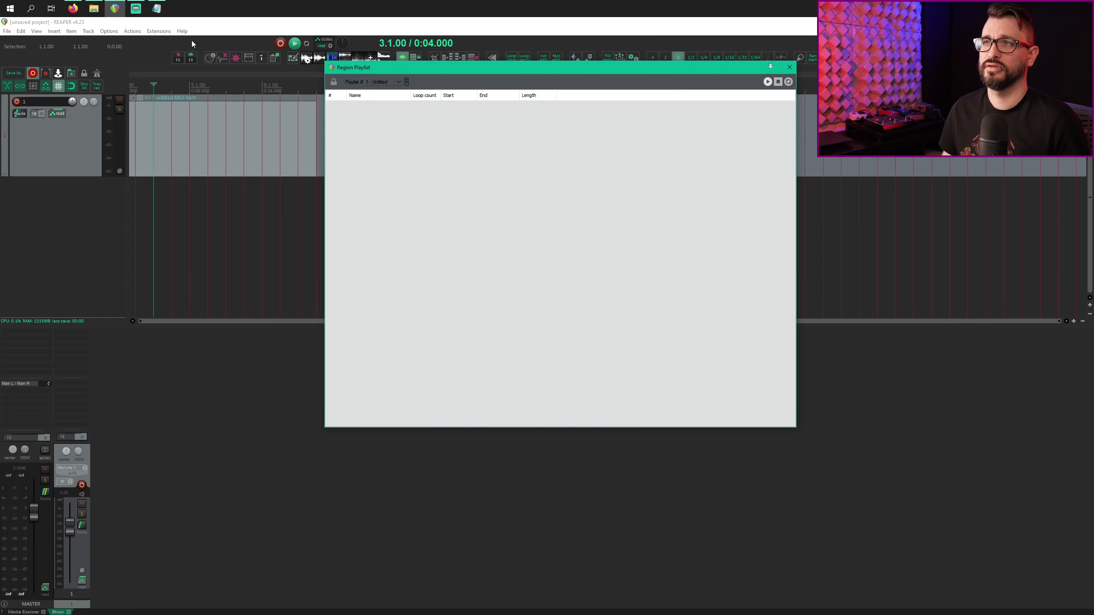
Step: Filter Actions by 'sws region shuff', select Toggle shuffle, and bring the Region Playlist forward
{"action": "left_click", "coordinate": [262, 223]}
{"action": "key", "text": "question"}
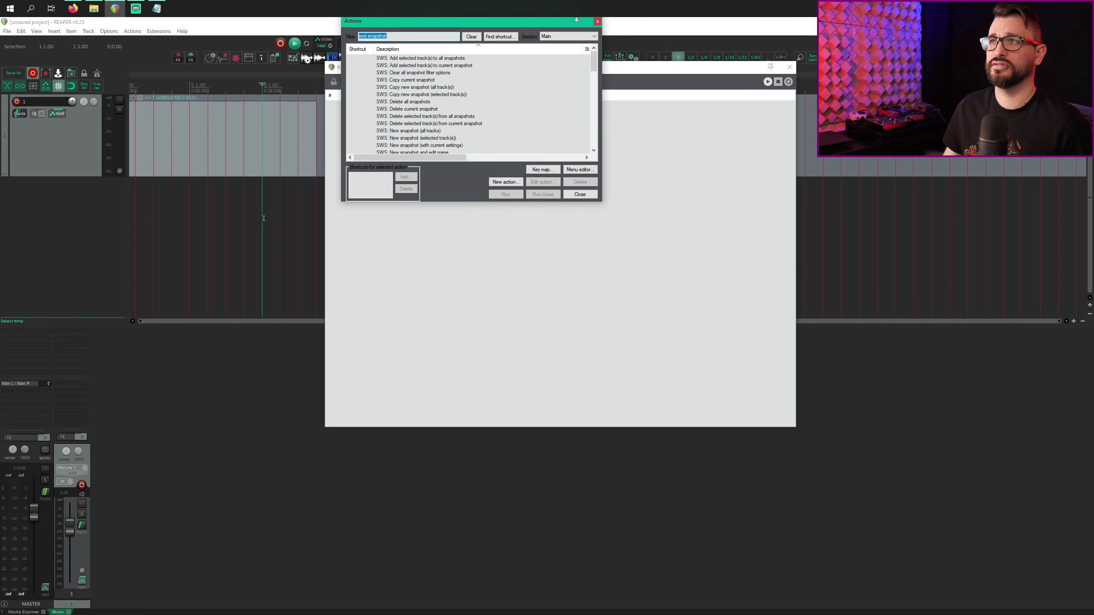
{"action": "type", "text": "s"}
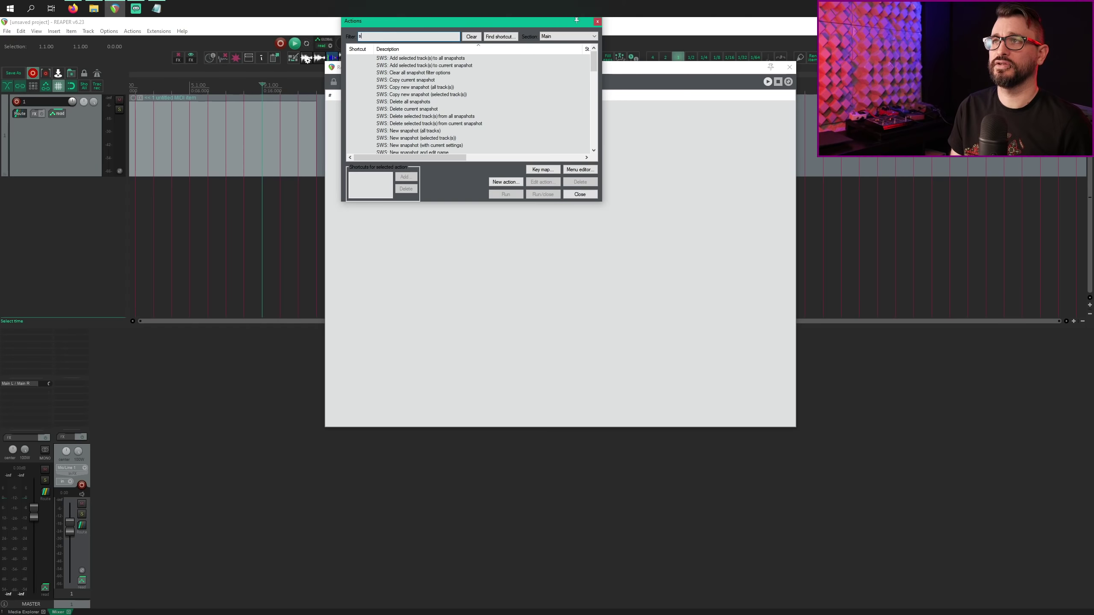
{"action": "type", "text": "ws region sh"}
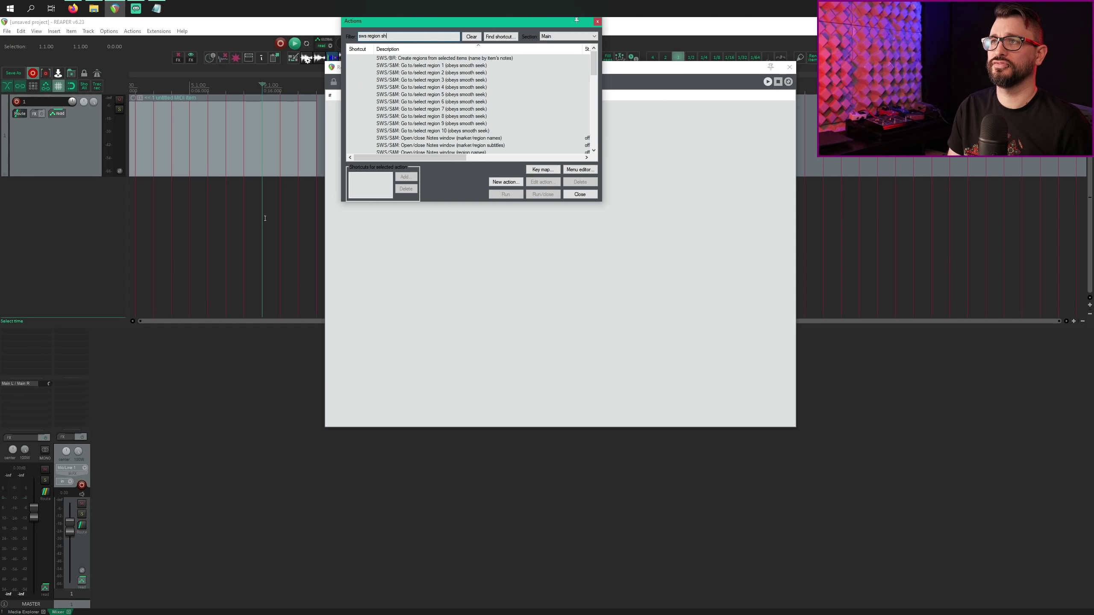
{"action": "type", "text": "uff"}
{"action": "key", "text": "Down"}
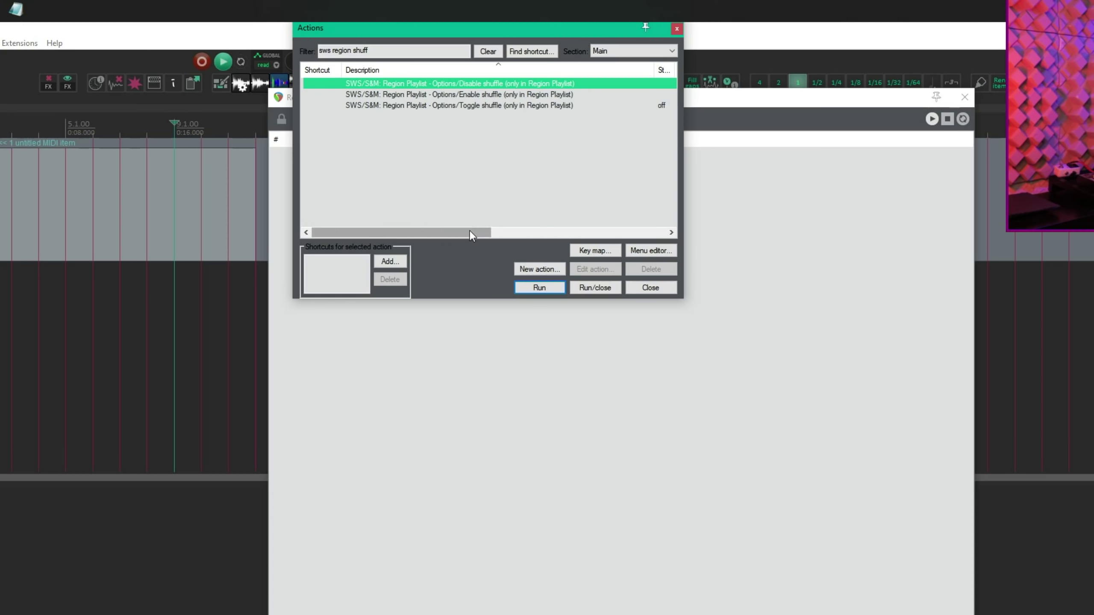
{"action": "mouse_move", "coordinate": [470, 232]}
{"action": "left_mouse_down"}
{"action": "mouse_move", "coordinate": [499, 229]}
{"action": "mouse_move", "coordinate": [461, 228]}
{"action": "left_mouse_up"}
{"action": "left_click", "coordinate": [528, 73]}
{"action": "left_click_drag", "start_coordinate": [480, 24], "coordinate": [395, 150]}
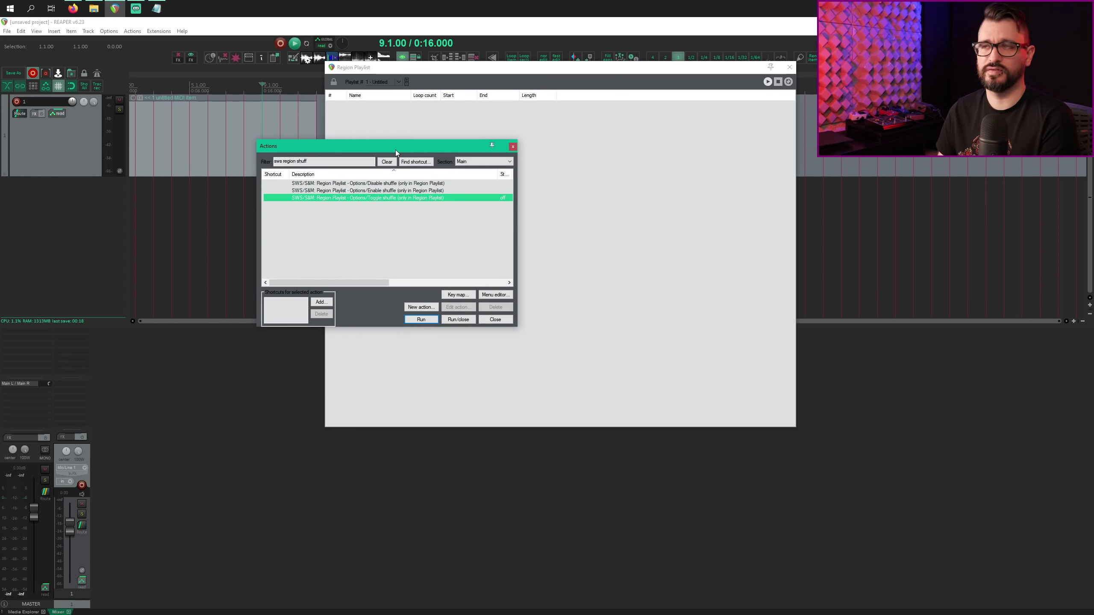
{"action": "left_click", "coordinate": [485, 70]}
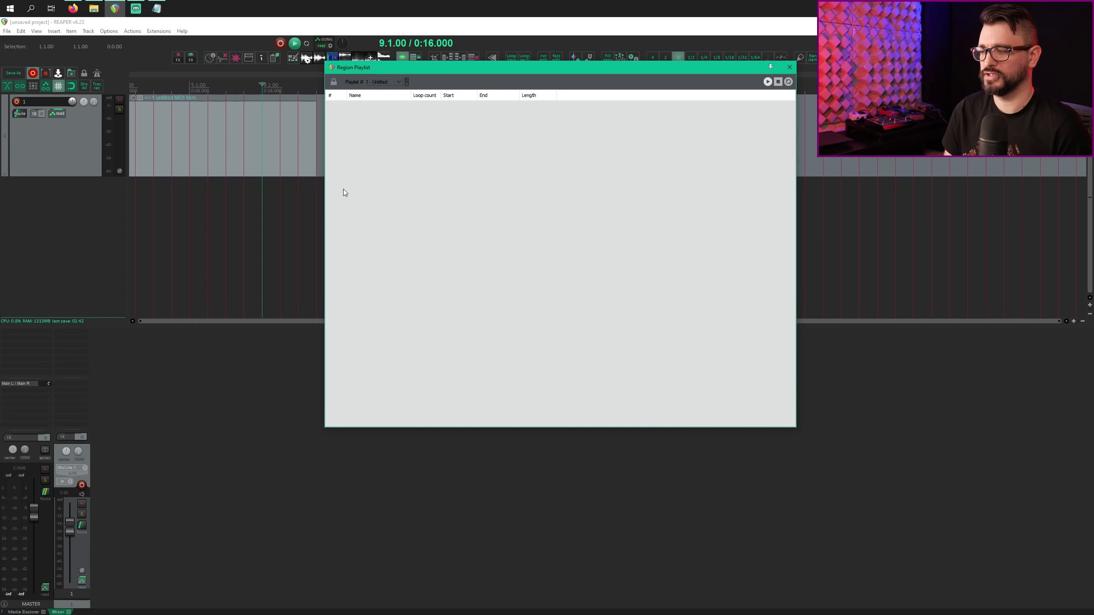
Step: Open Preferences with Ctrl+P on the Project > Media Item Defaults page
{"action": "key", "text": "ctrl+p"}
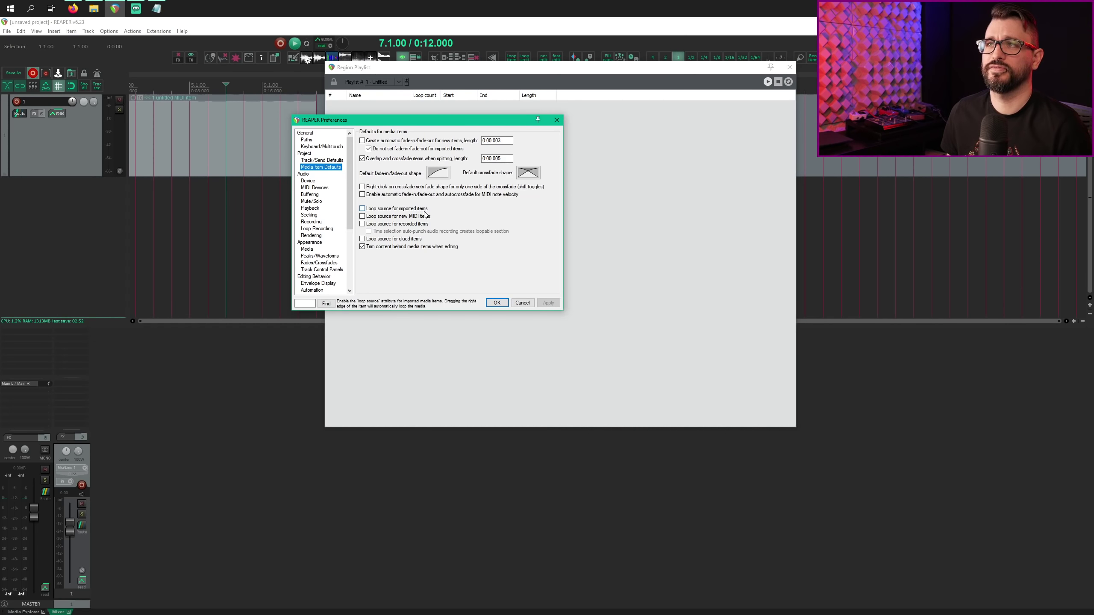